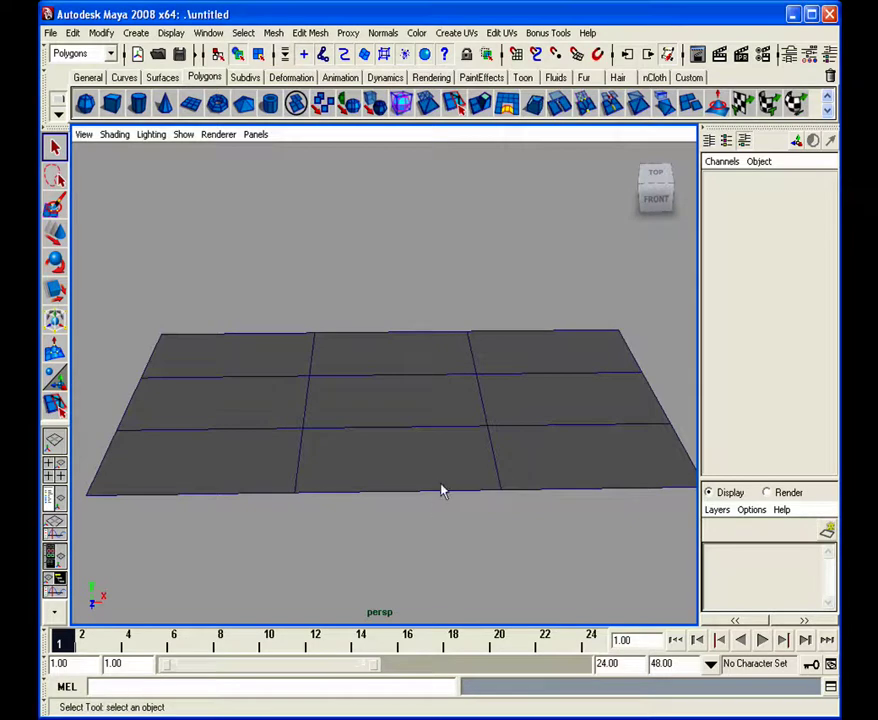
Step: Create a polygon cylinder above the plane and set its Subdivisions Axis to 6
alt+middle_drag(455, 466, 429, 463)
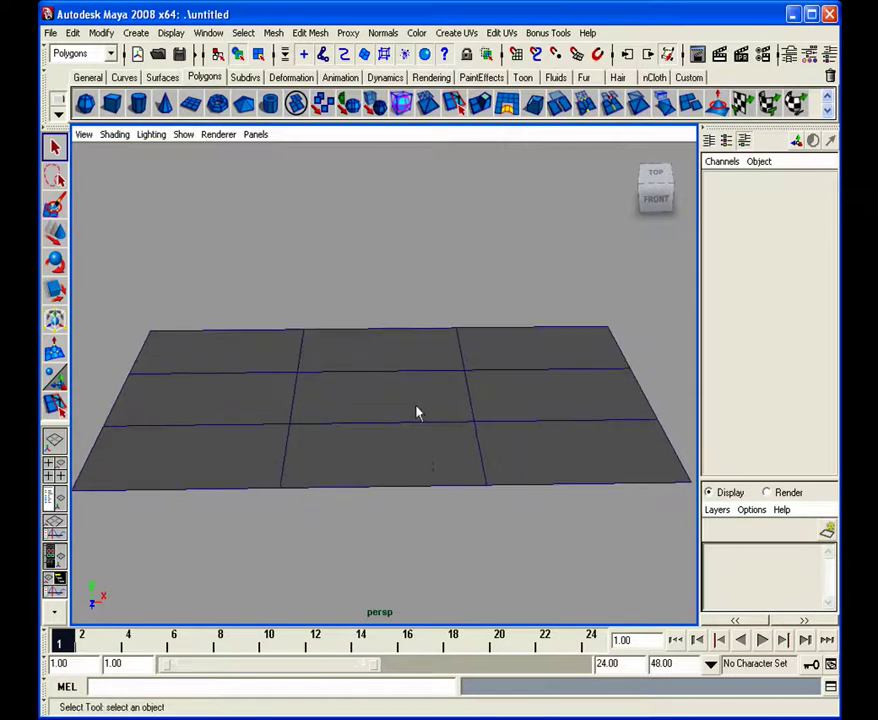
alt+drag(393, 361, 390, 386)
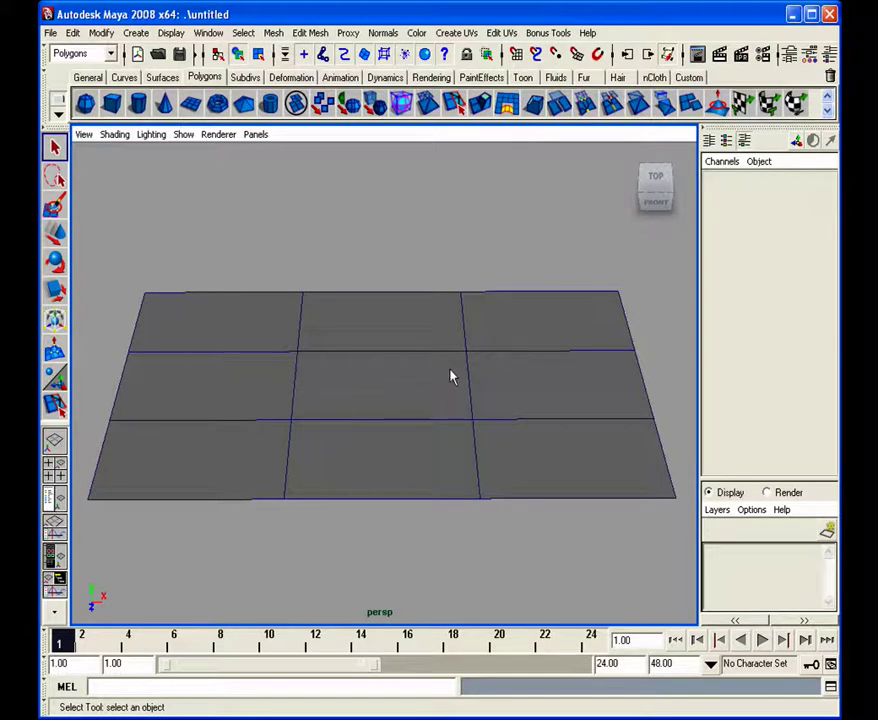
mouse_move(345, 376)
alt+mouse_down()
mouse_move(337, 376)
mouse_move(339, 416)
mouse_move(340, 378)
alt+mouse_up()
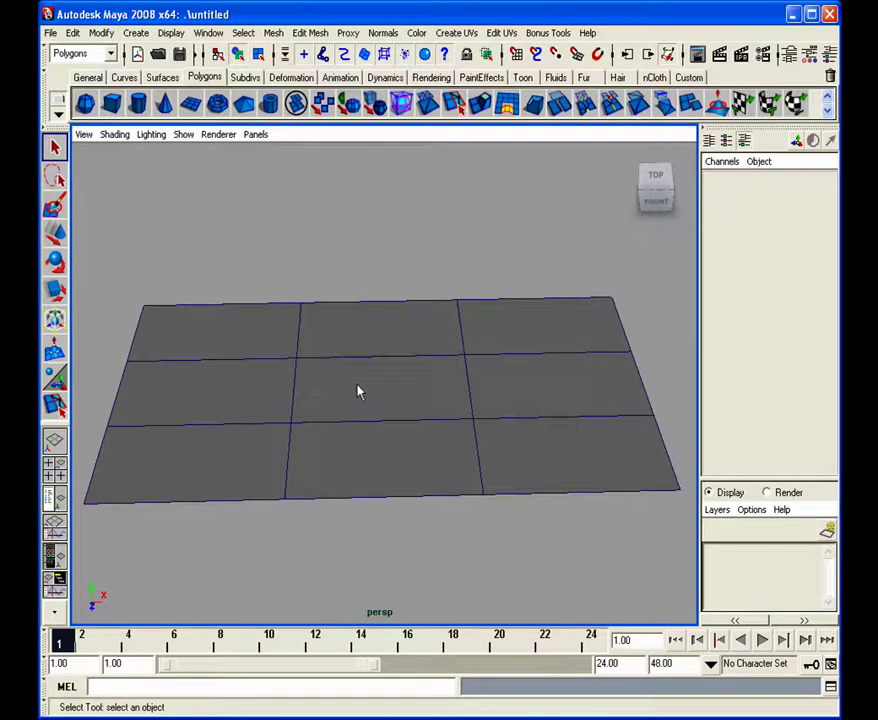
click(139, 105)
drag(349, 412, 178, 272)
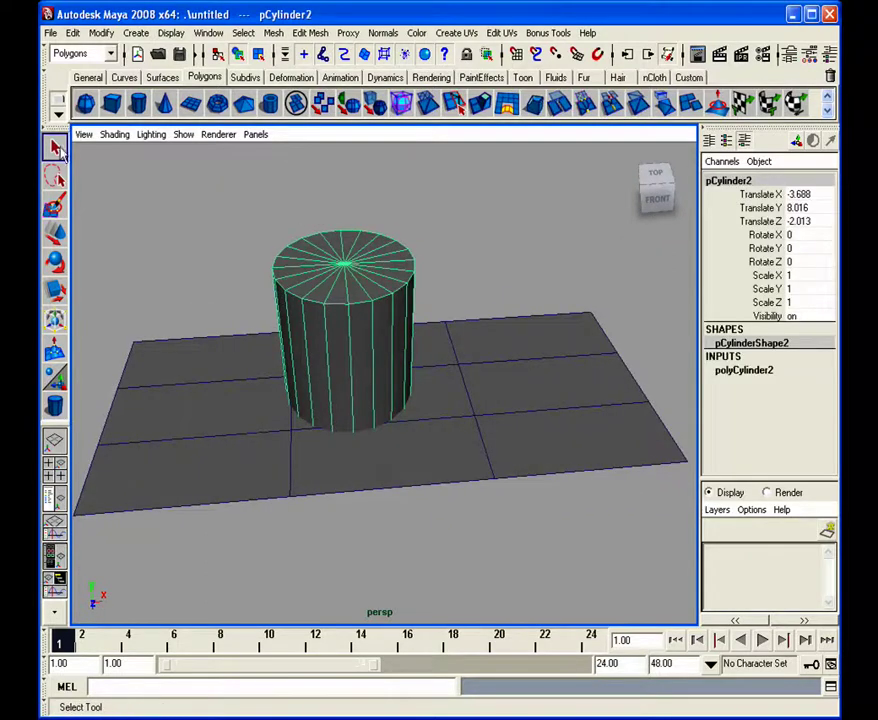
alt+right_drag(227, 276, 233, 415)
alt+drag(233, 415, 272, 368)
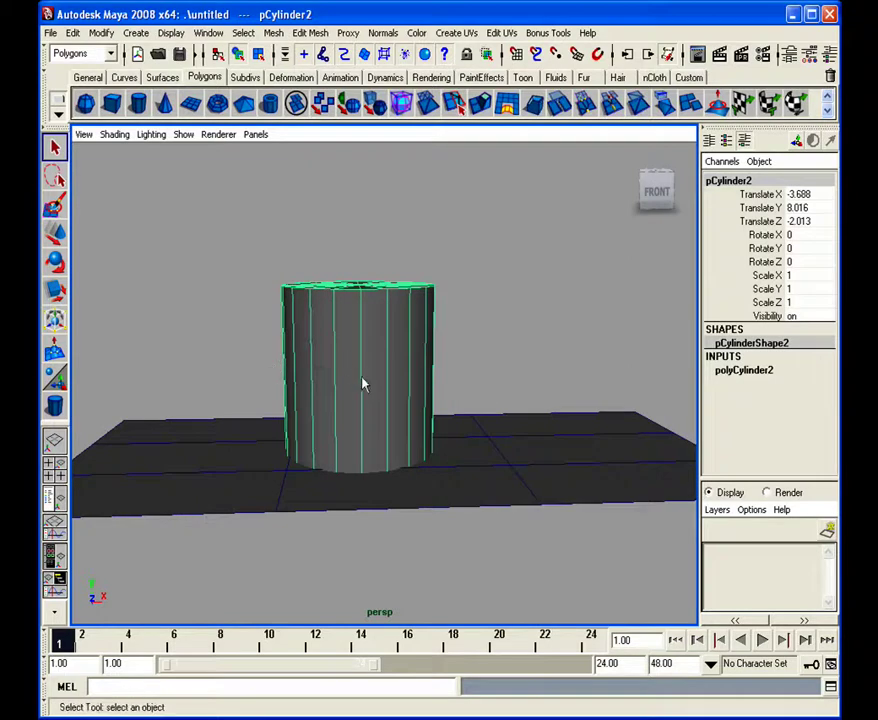
mouse_move(361, 376)
right_down()
mouse_move(365, 415)
mouse_move(364, 384)
right_up()
click(764, 376)
click(790, 410)
text(6)
key(Return)
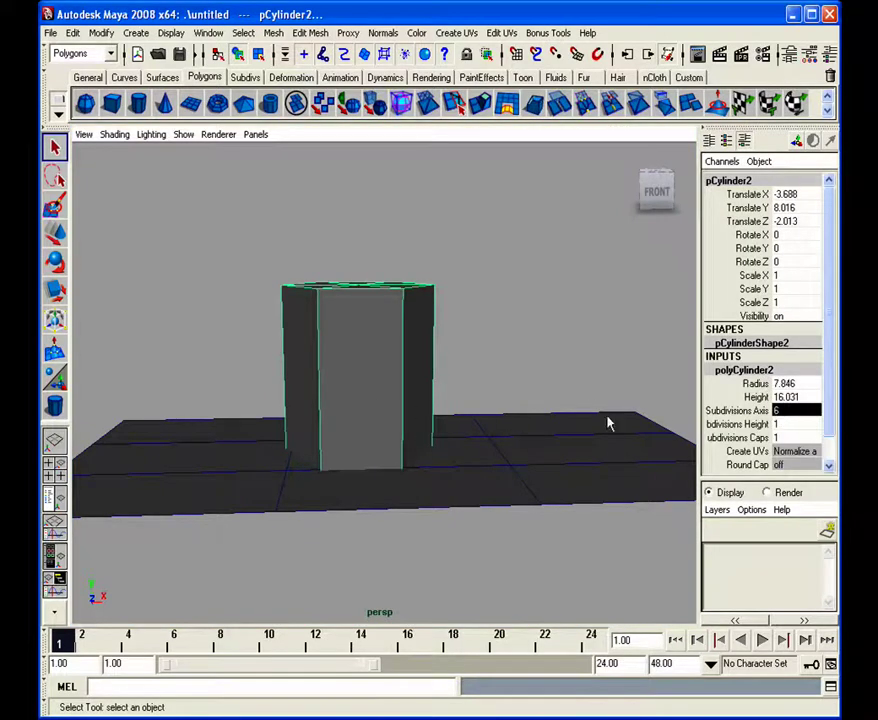
Step: Delete the cylinder's side faces to leave a flat hexagonal cap, then return to Object Mode
right_drag(382, 384, 378, 421)
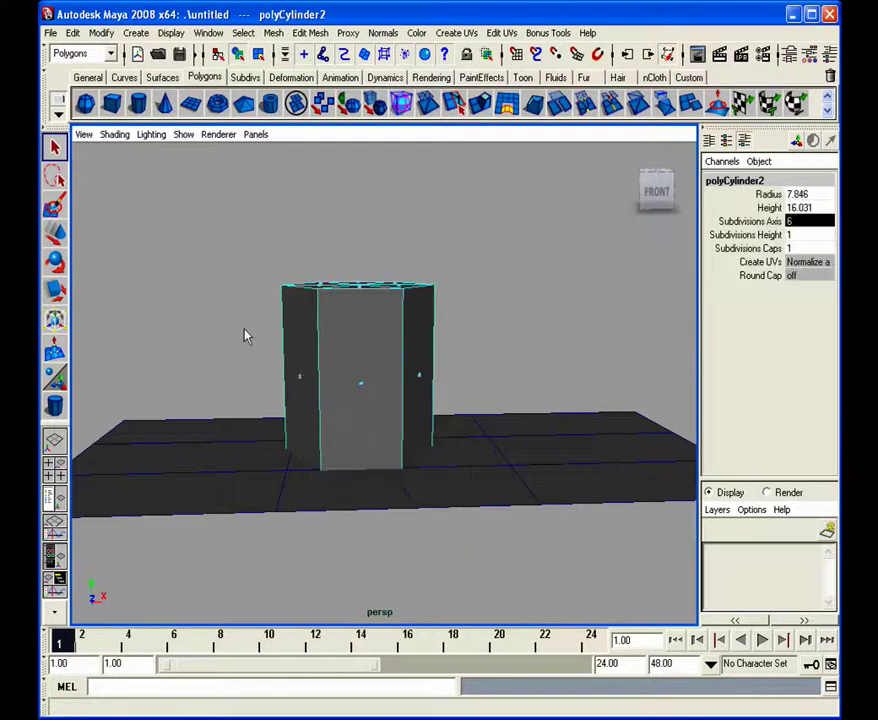
drag(243, 333, 547, 566)
key(Delete)
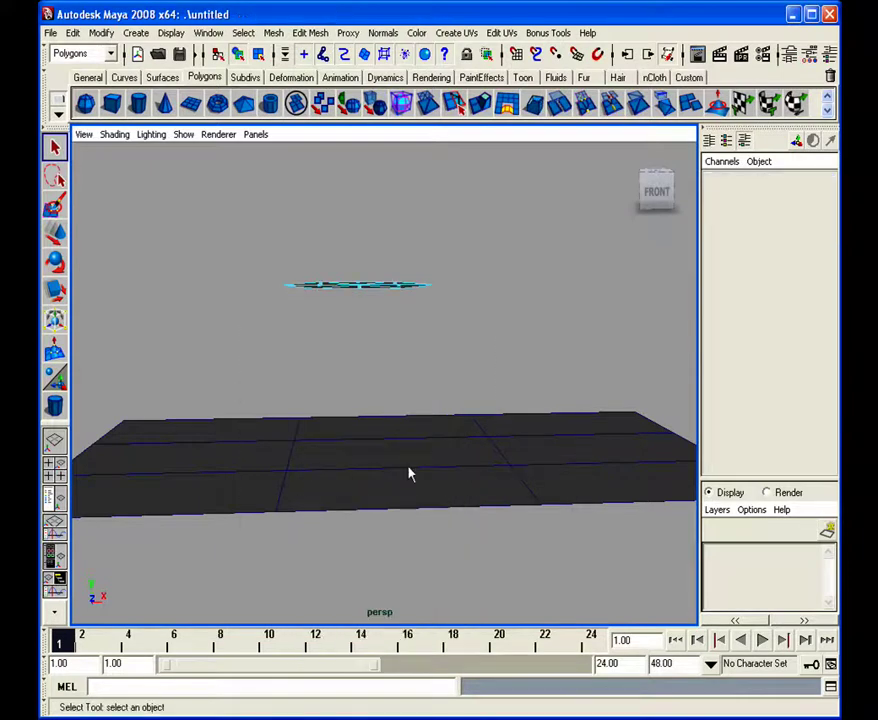
alt+drag(413, 443, 398, 464)
right_click(345, 337)
right_drag(345, 337, 383, 327)
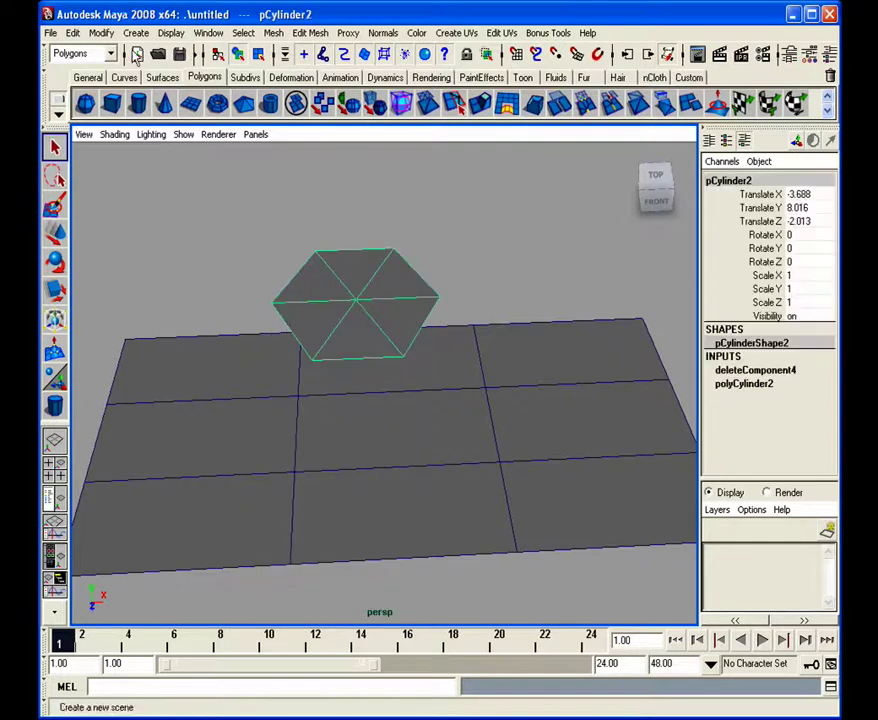
Step: Centre the cap's pivot and move it to the plane's centre at X 0, Z 0 in top view
click(101, 33)
click(140, 197)
key(w)
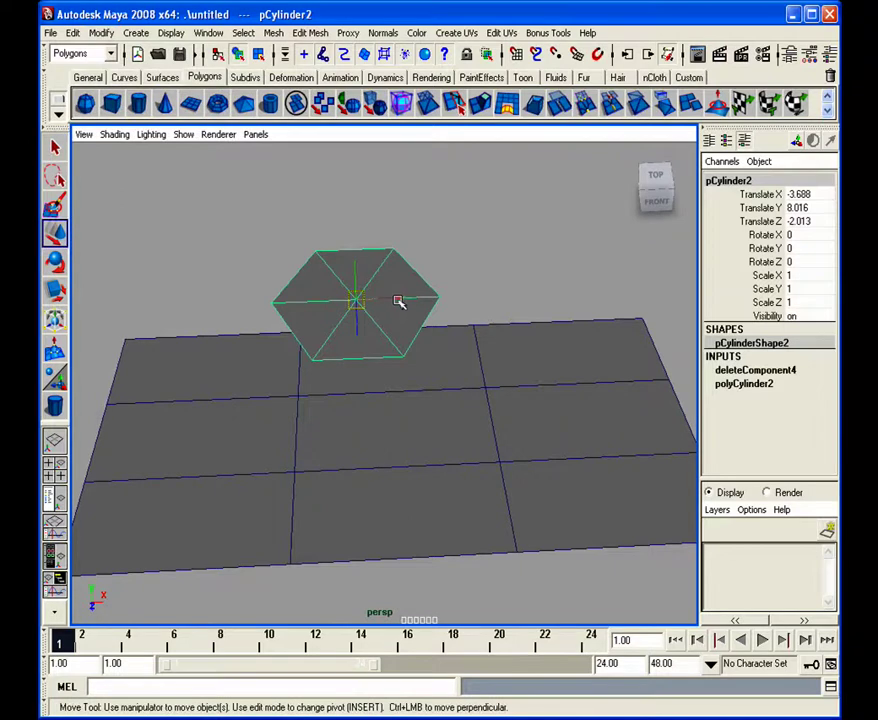
drag(398, 302, 415, 300)
key(space)
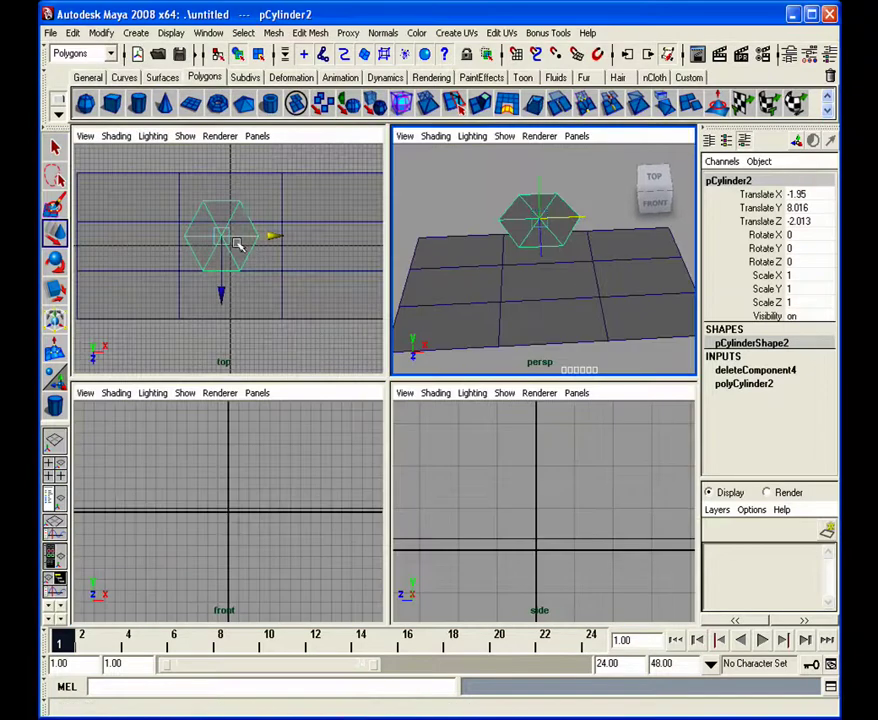
click(223, 243)
drag(223, 243, 231, 245)
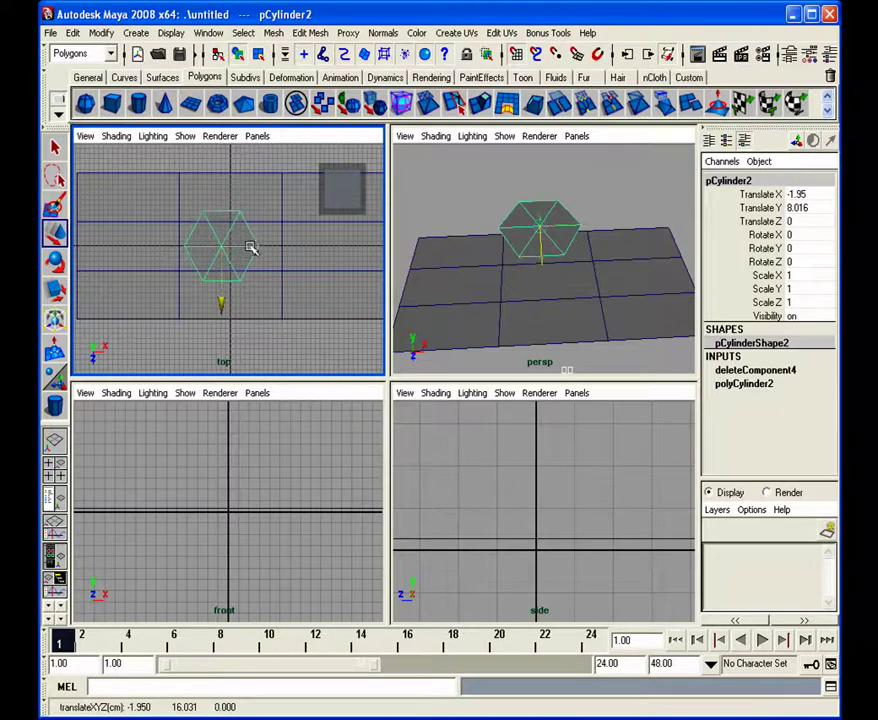
drag(227, 247, 233, 247)
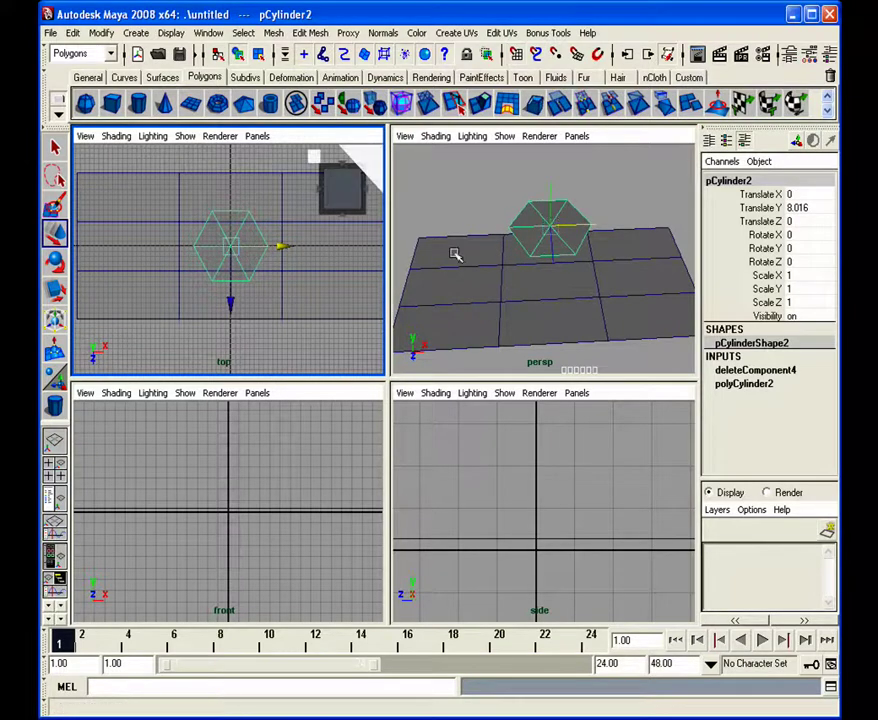
Step: Lower the cap to plane level in the side view and scale it uniformly to 0.567
key(space)
drag(607, 494, 660, 494)
alt+right_drag(533, 487, 484, 480)
alt+middle_drag(484, 480, 542, 520)
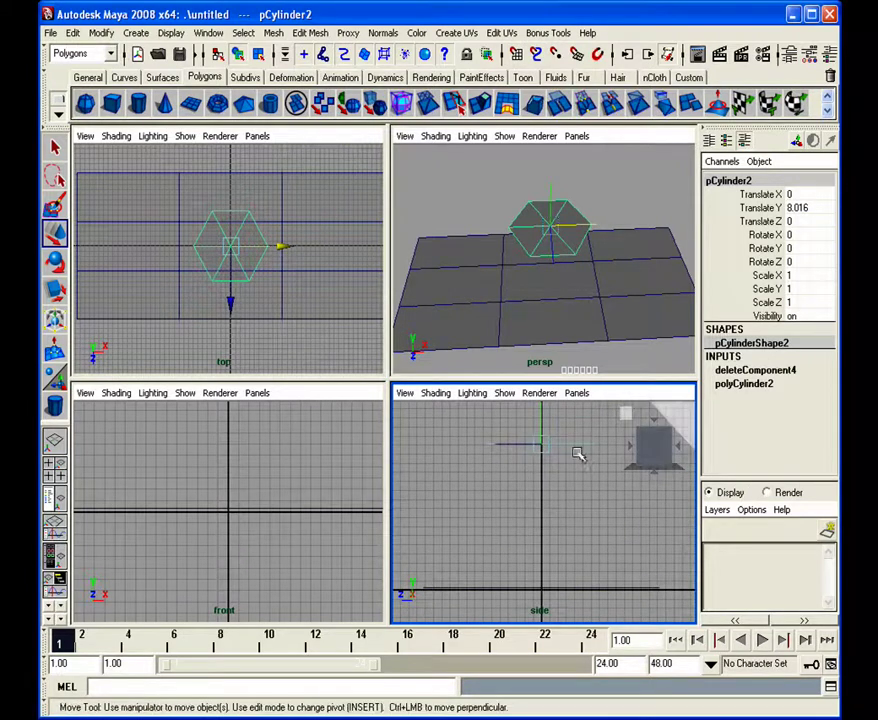
drag(540, 444, 545, 585)
key(space)
alt+drag(453, 512, 414, 455)
key(space)
key(r)
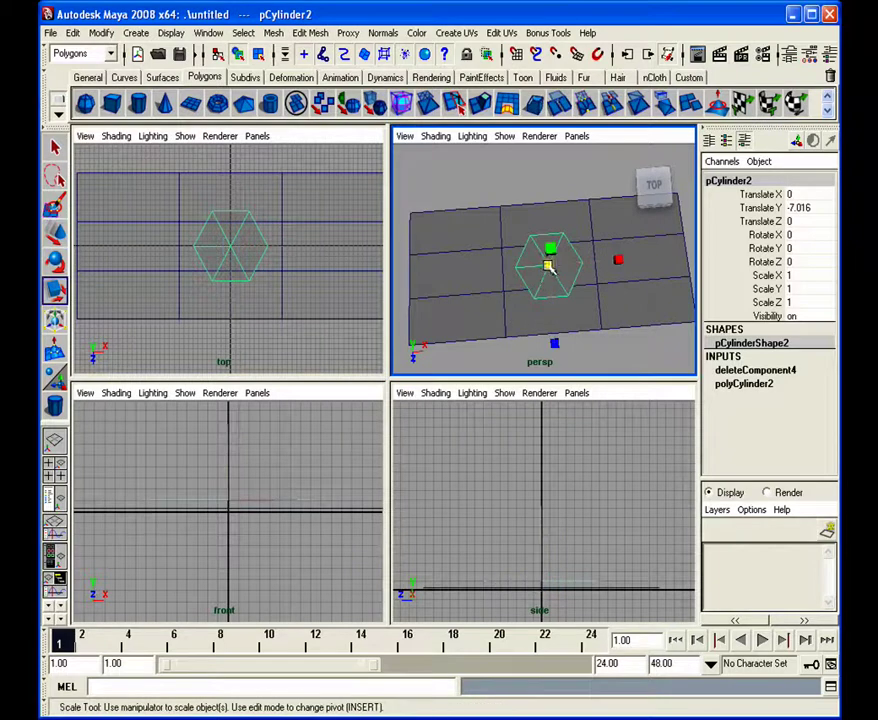
drag(549, 266, 531, 266)
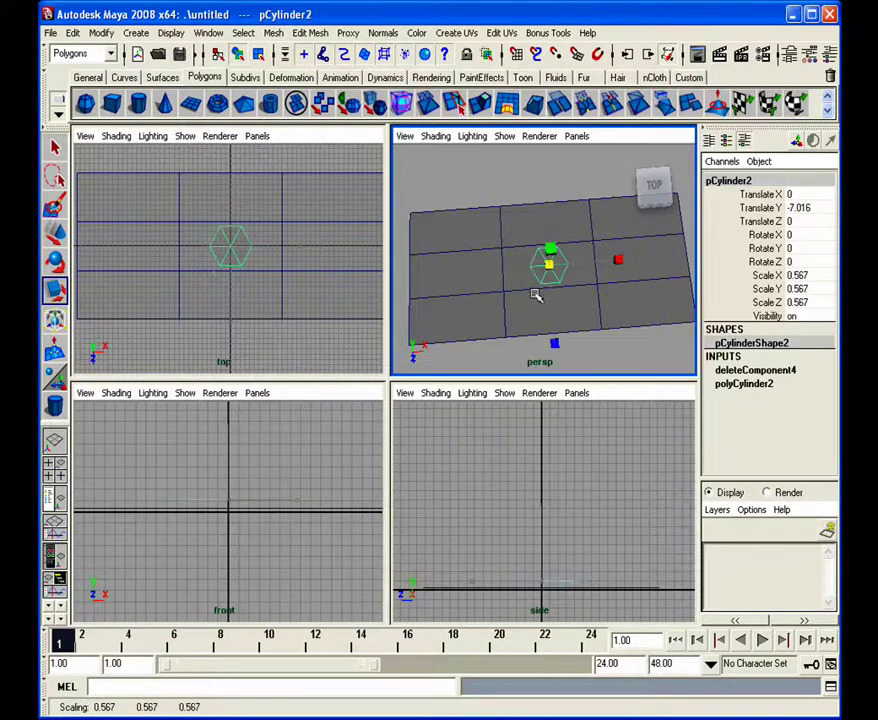
click(529, 294)
key(space)
alt+drag(451, 363, 438, 384)
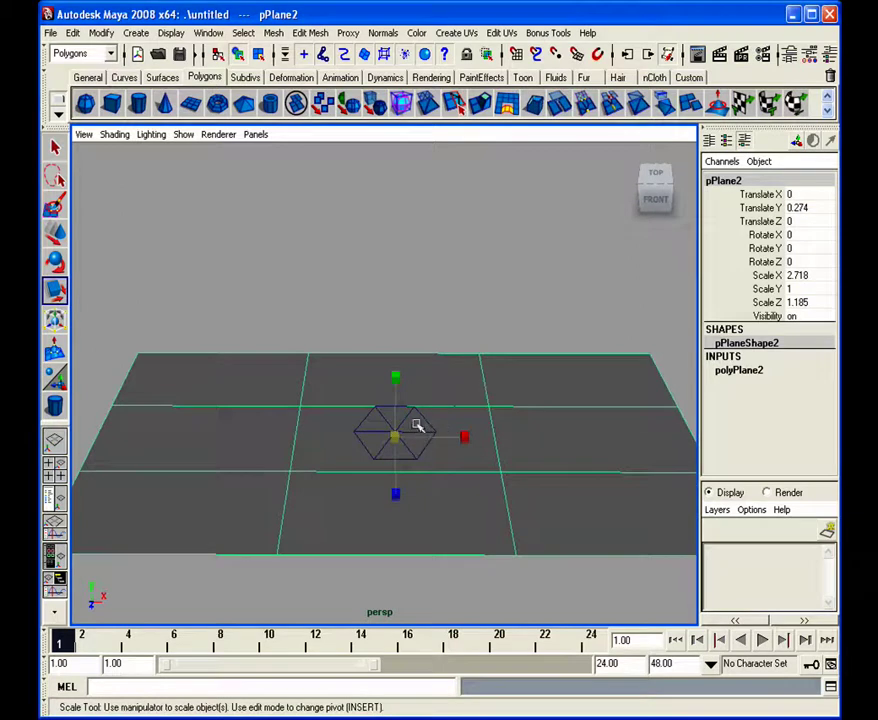
mouse_move(417, 427)
alt+mouse_down()
mouse_move(414, 480)
mouse_move(418, 448)
alt+mouse_up()
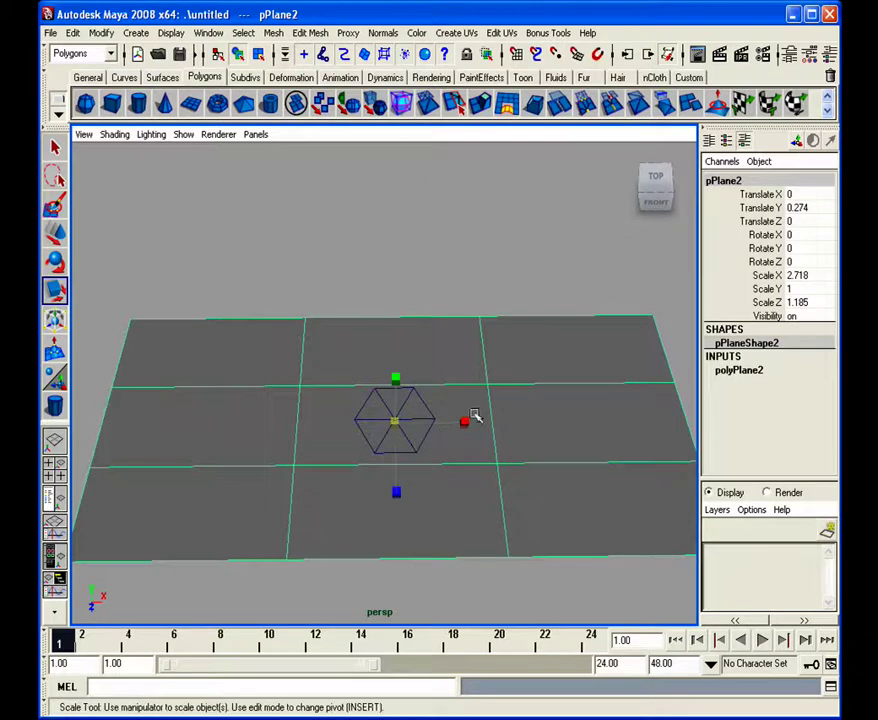
drag(466, 421, 518, 419)
click(433, 414)
key(ctrl+z)
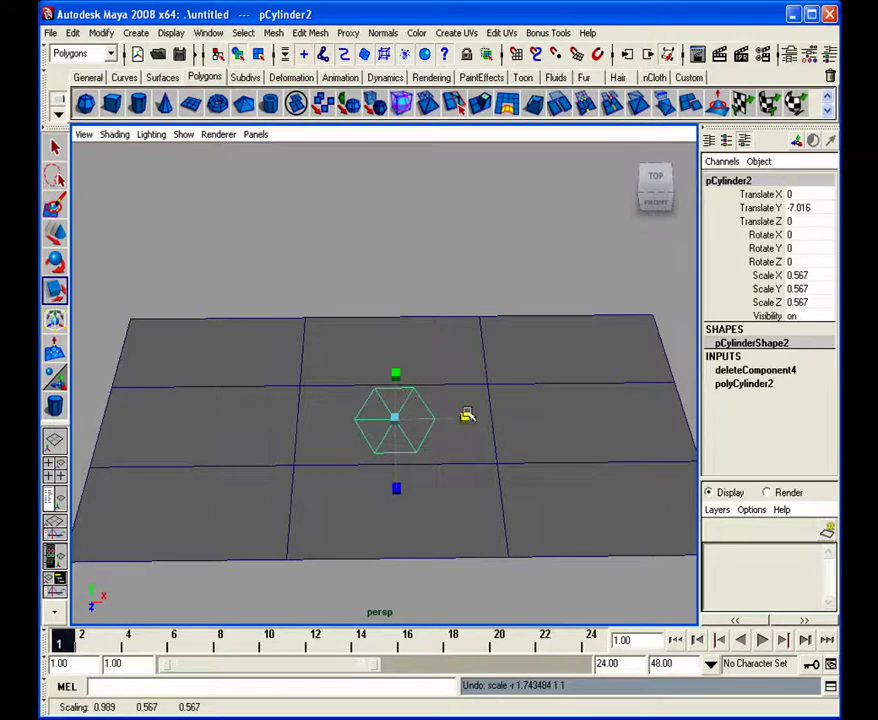
drag(466, 416, 580, 436)
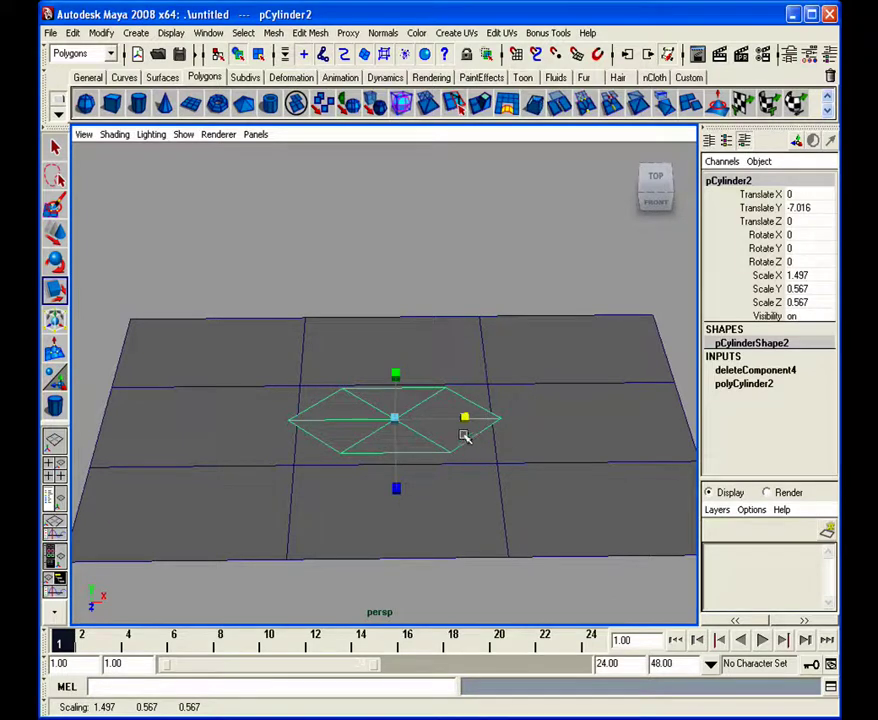
key(ctrl+z)
Step: In vertex mode, pull the cap's right vertex outward along X
right_drag(429, 433, 417, 418)
click(417, 418)
click(454, 466)
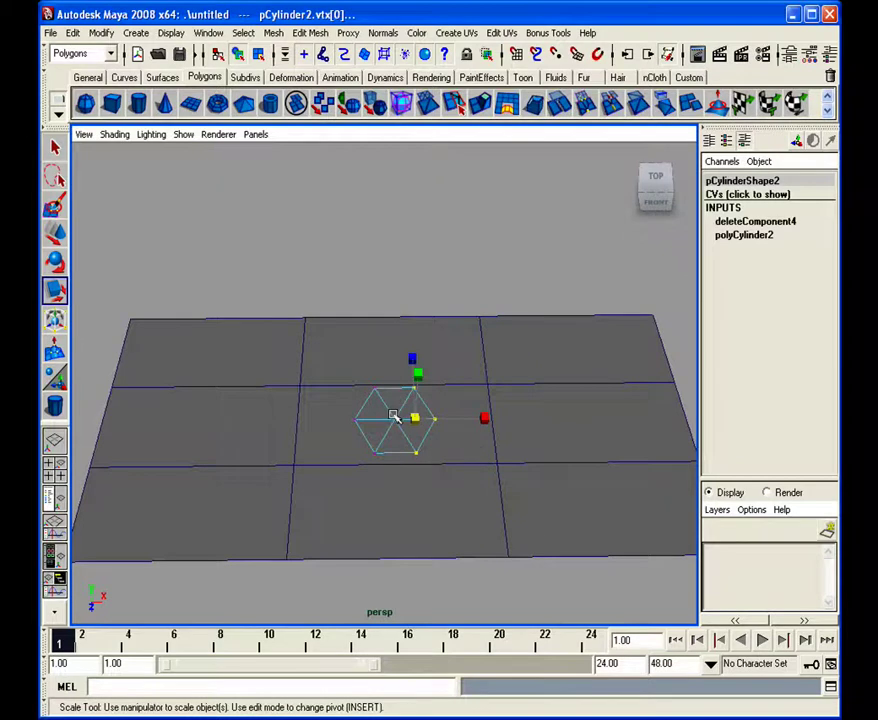
key(w)
drag(450, 425, 502, 421)
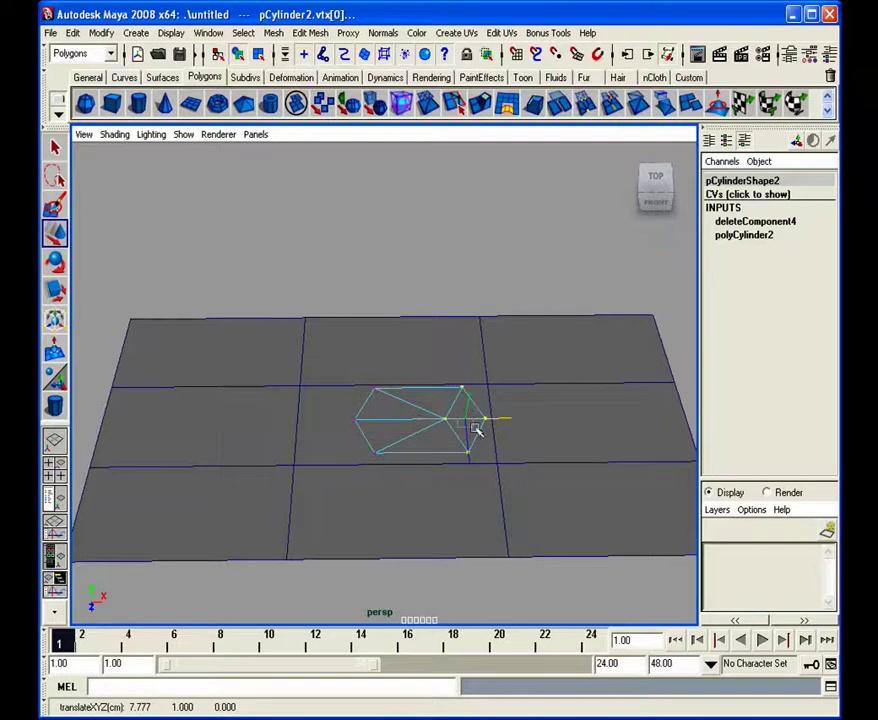
Step: Pull the cap's left-side vertices outward along X and return the stretched cap to Object Mode
drag(392, 455, 345, 378)
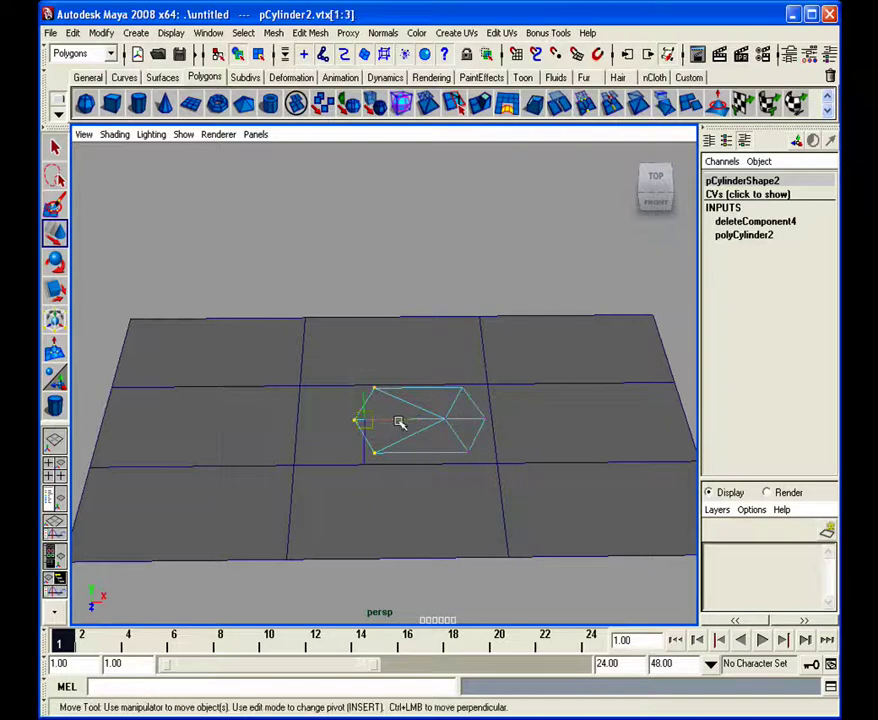
drag(399, 422, 348, 420)
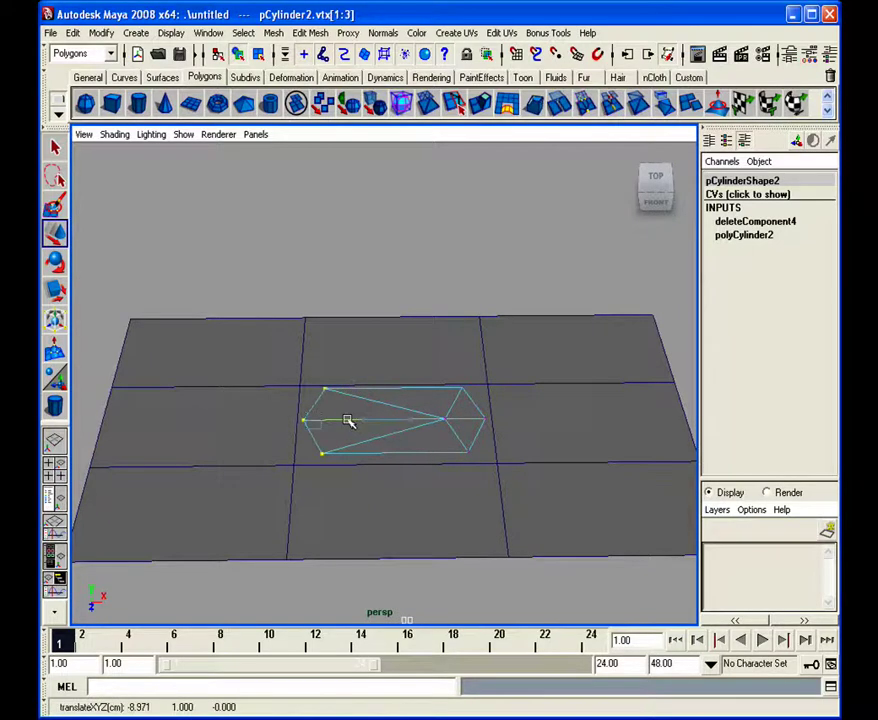
key(space)
key(space)
right_drag(445, 357, 452, 353)
key(space)
key(space)
alt+right_drag(470, 343, 451, 402)
alt+drag(451, 402, 490, 413)
mouse_move(490, 413)
alt+right_down()
mouse_move(427, 390)
mouse_move(498, 402)
alt+right_up()
alt+drag(498, 402, 437, 425)
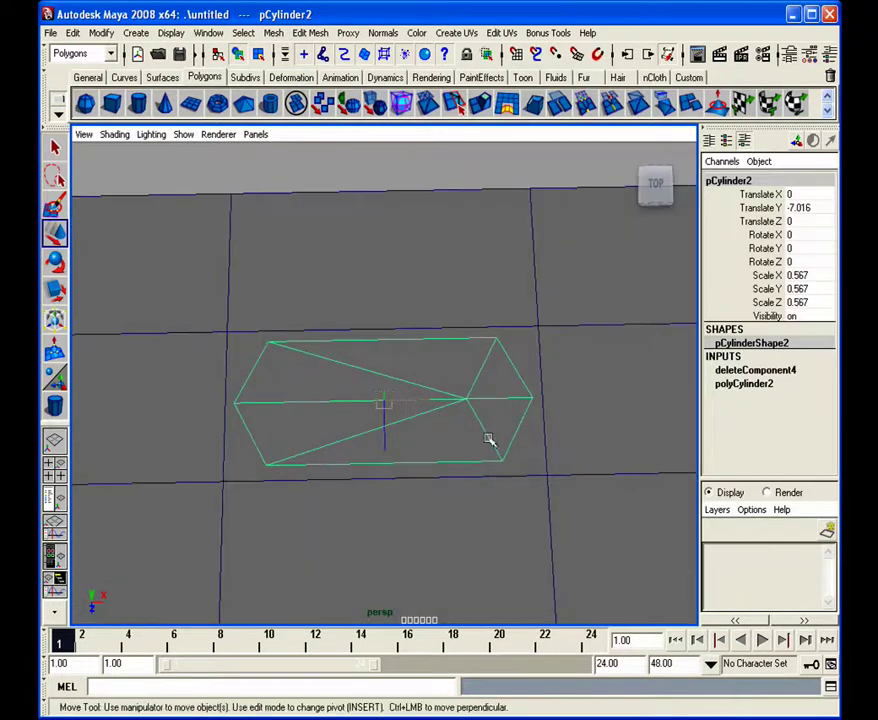
Step: Extrude the plane face under the cap and scale the extruded face inward
right_drag(530, 458, 540, 500)
click(284, 358)
click(272, 33)
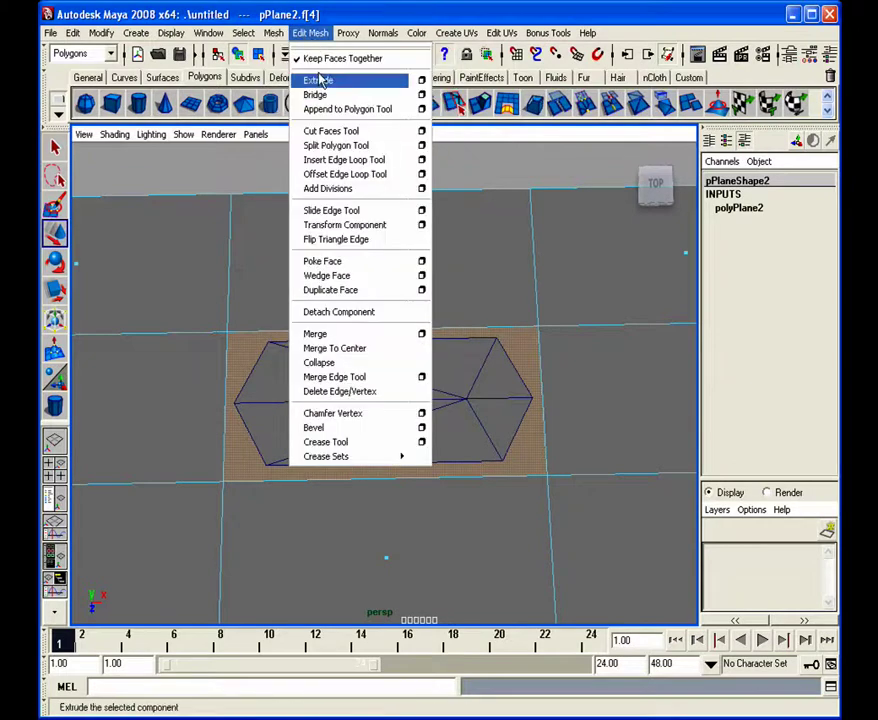
click(318, 79)
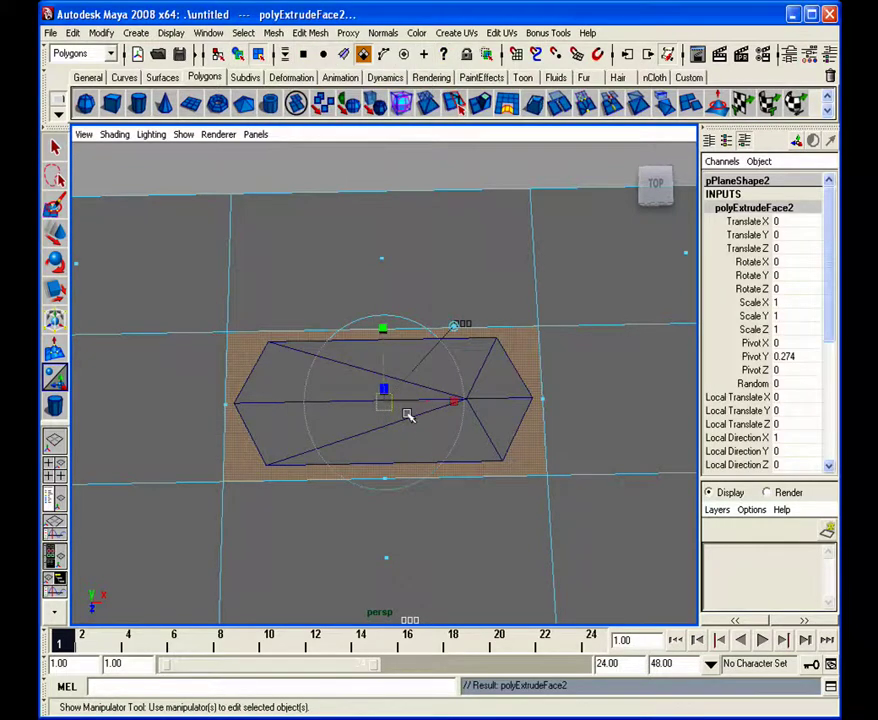
key(r)
alt+drag(425, 494, 365, 498)
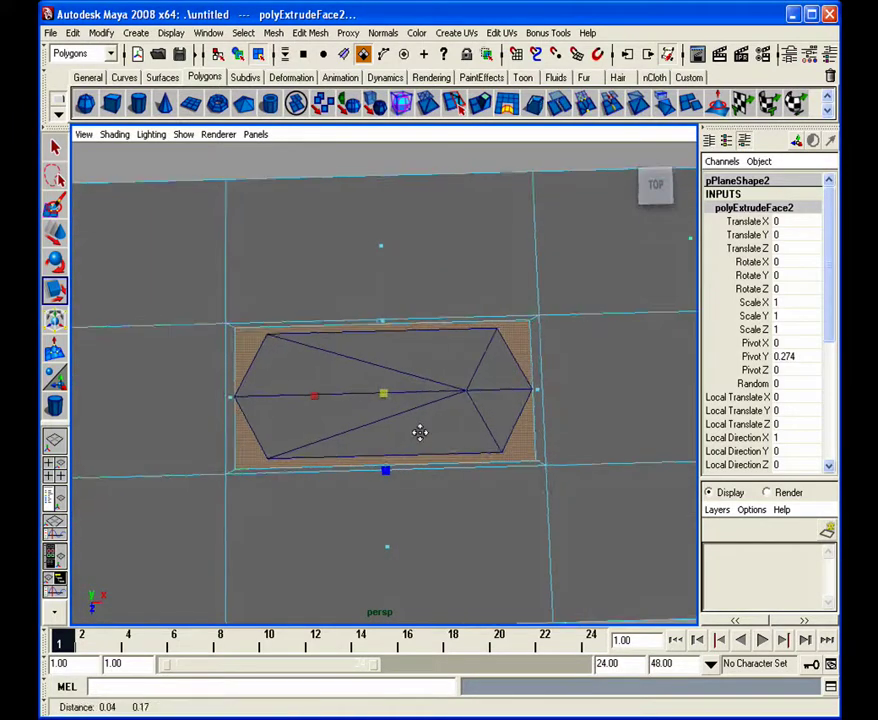
Step: In Object Mode, shrink the pCylinder2 guide uniformly to about 0.548
alt+drag(455, 439, 416, 432)
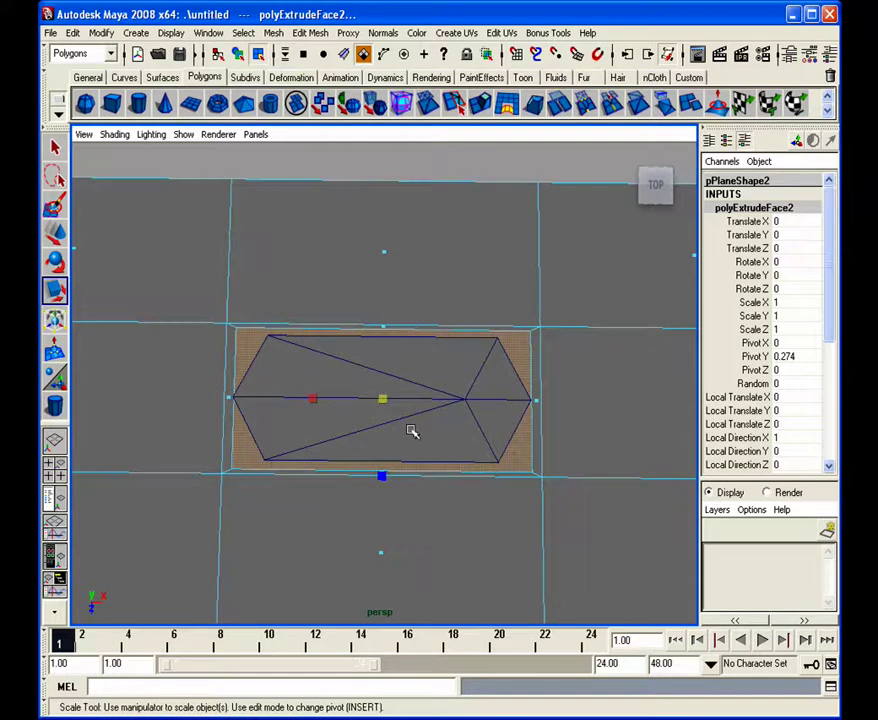
right_drag(412, 430, 449, 410)
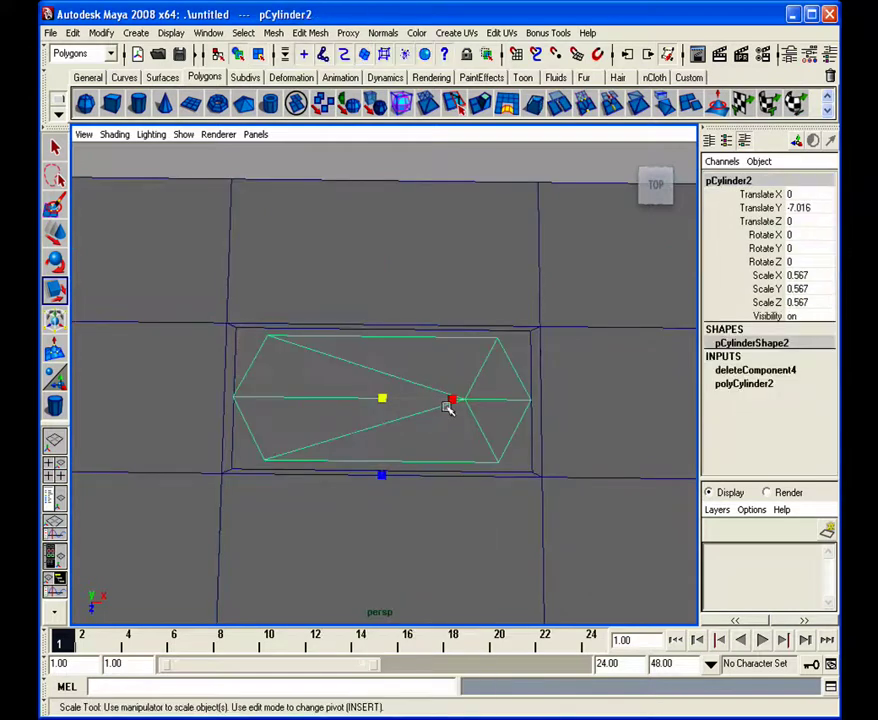
drag(390, 400, 382, 398)
mouse_move(531, 368)
right_down()
mouse_move(507, 368)
mouse_move(529, 366)
right_up()
Step: Insert a horizontal edge loop across the middle of the plane with the Insert Edge Loop Tool
click(530, 366)
click(310, 32)
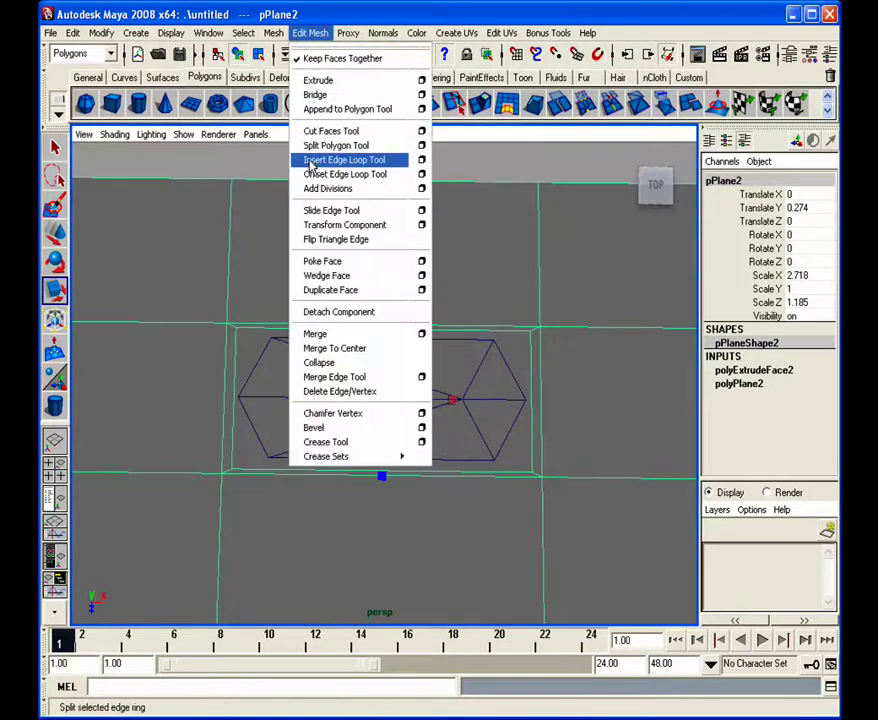
click(330, 159)
drag(536, 395, 539, 404)
click(55, 147)
Step: Clear the face selection, zoom in, and switch the plane to vertex mode
right_drag(252, 357, 255, 386)
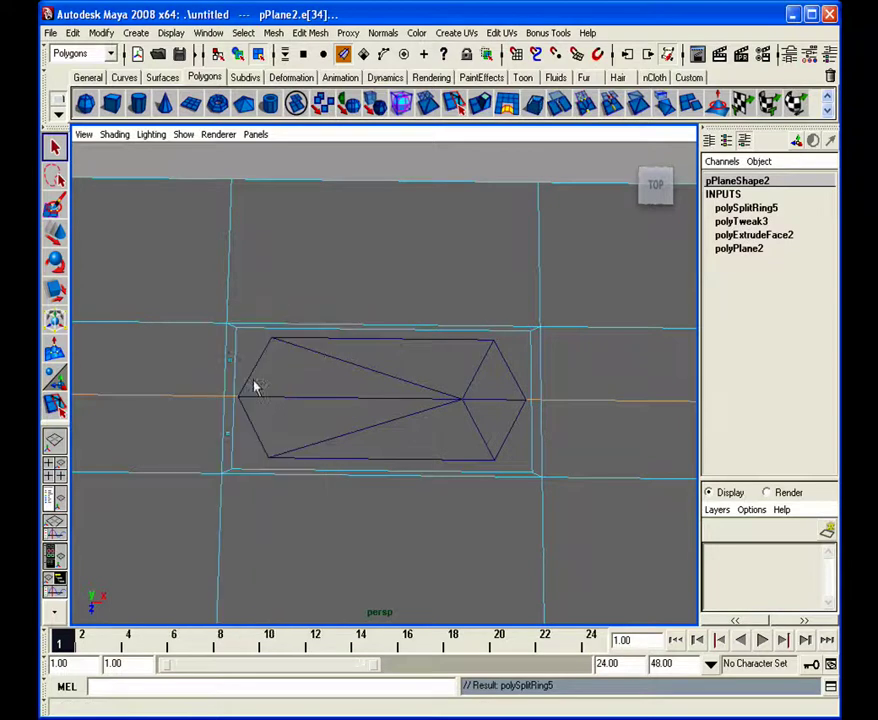
click(468, 462)
alt+right_drag(306, 516, 415, 482)
right_drag(676, 472, 630, 470)
Step: Move the inner face's bottom-right and top-right corner vertices onto the hexagon guide
click(570, 476)
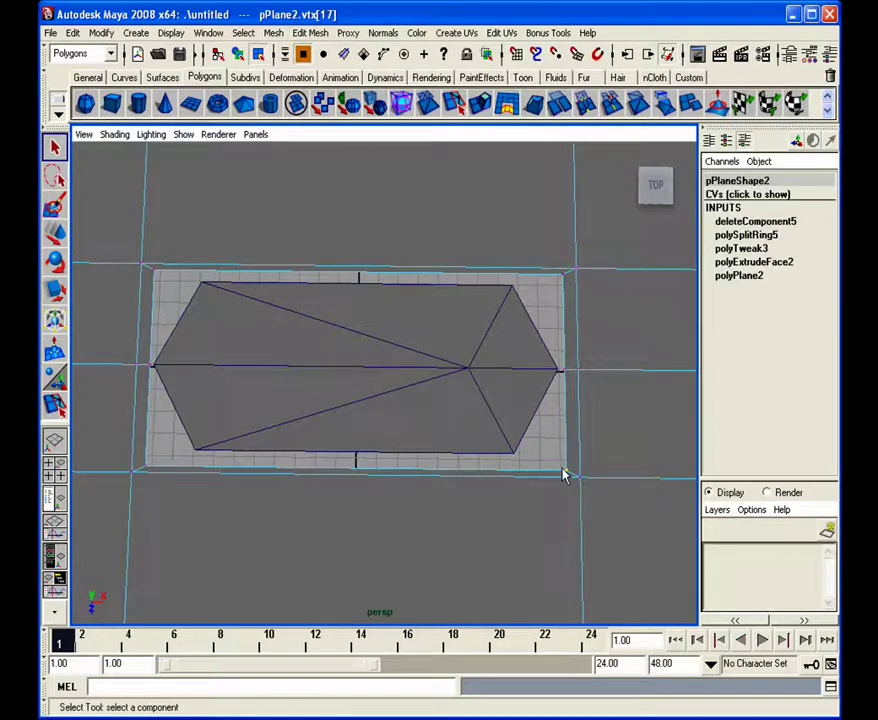
key(w)
drag(564, 472, 518, 459)
click(558, 368)
click(556, 274)
drag(556, 276, 515, 284)
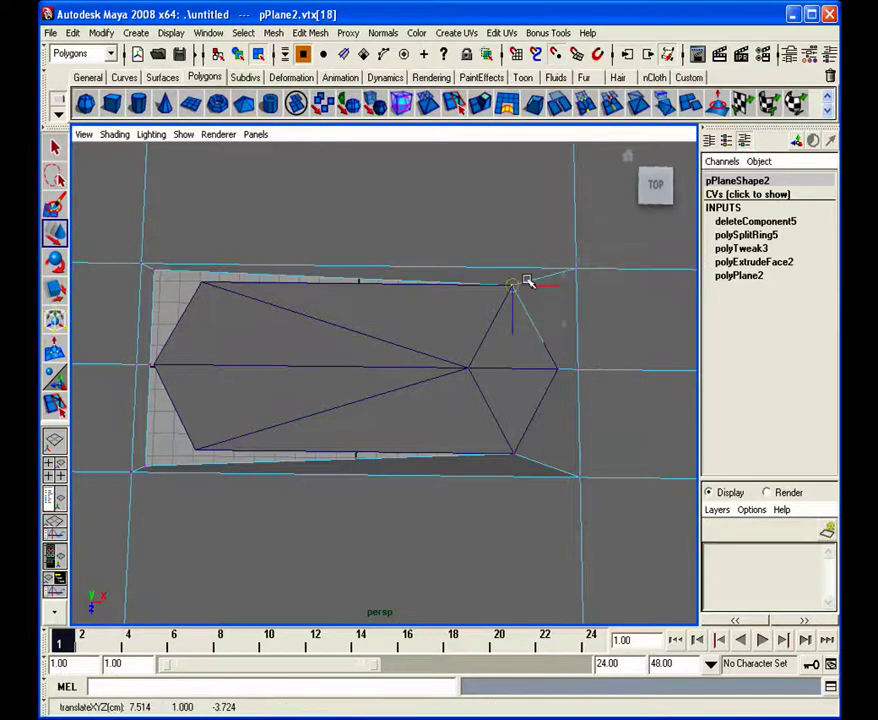
Step: Move the top-left, left-middle and bottom-left vertices onto the hexagon outline
click(150, 268)
drag(167, 280, 181, 281)
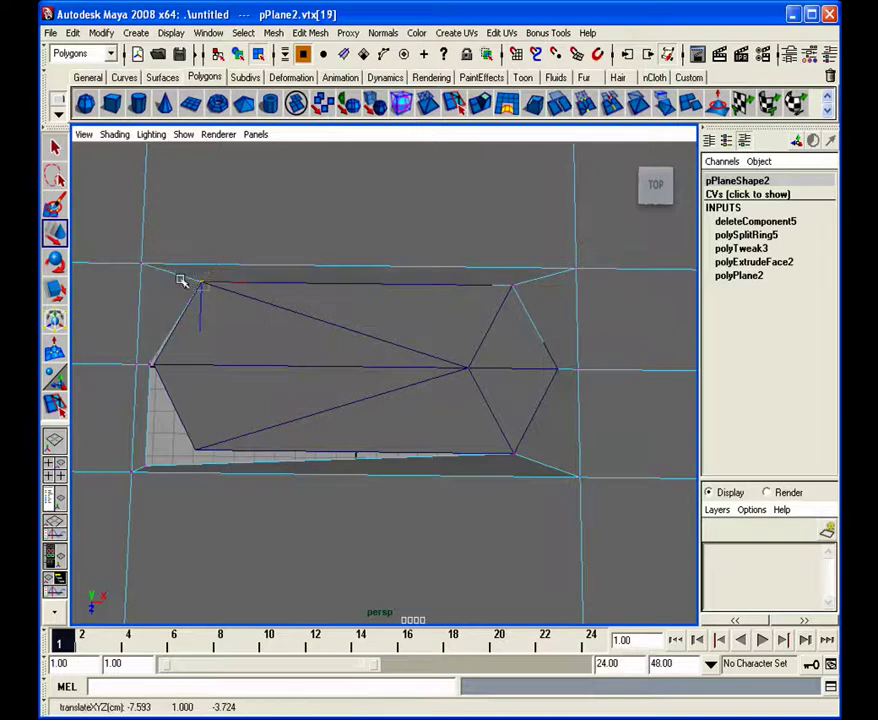
click(151, 366)
drag(155, 367, 153, 366)
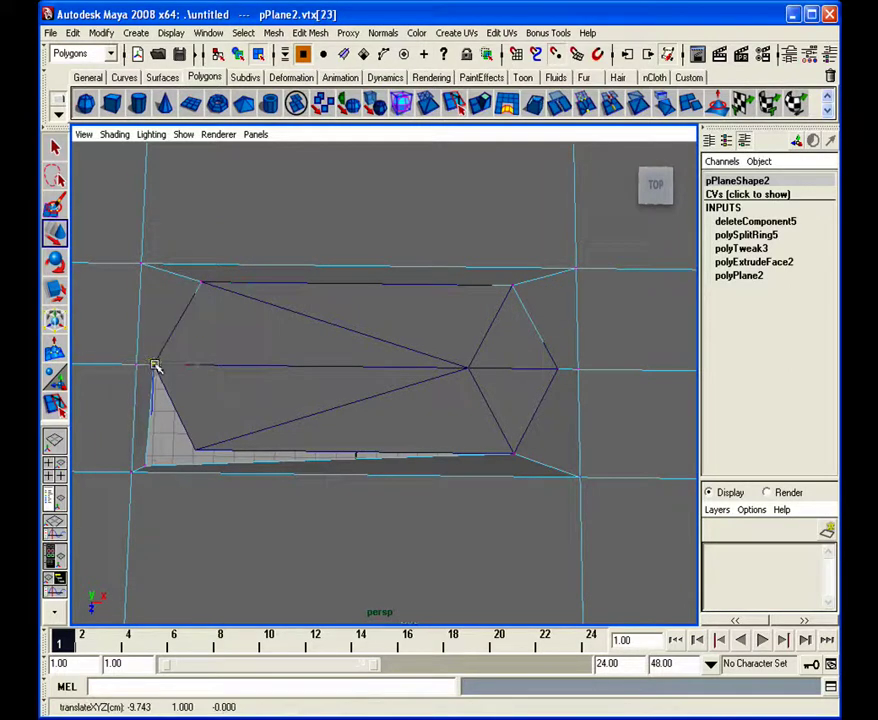
click(147, 464)
drag(147, 464, 171, 459)
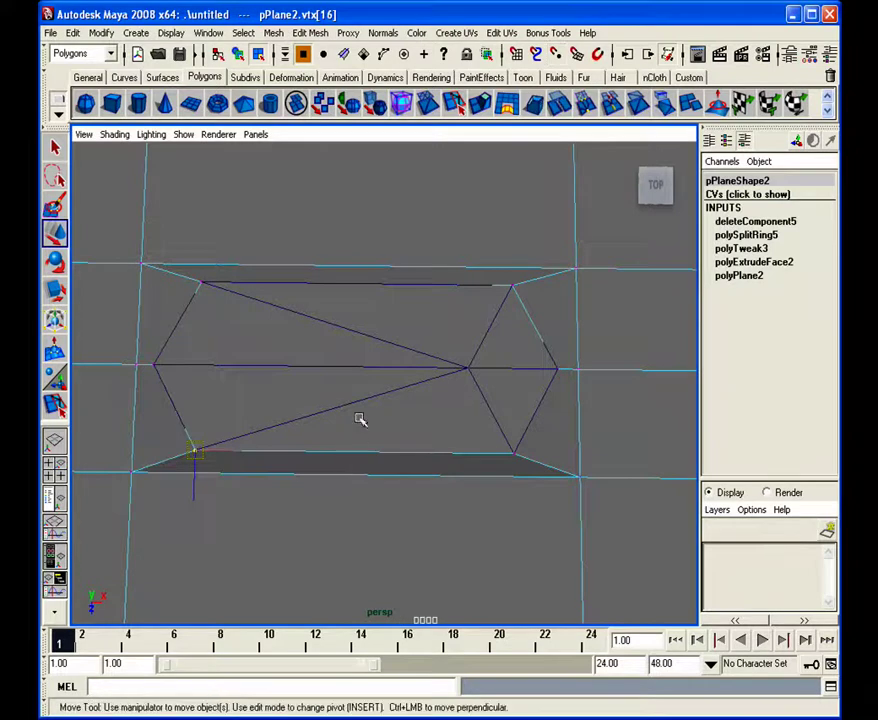
Step: Return to Object Mode and orbit around to inspect the rounded oval centre
right_drag(358, 413, 351, 449)
alt+drag(351, 449, 351, 441)
click(339, 343)
alt+drag(339, 343, 363, 373)
click(370, 261)
alt+drag(370, 261, 474, 447)
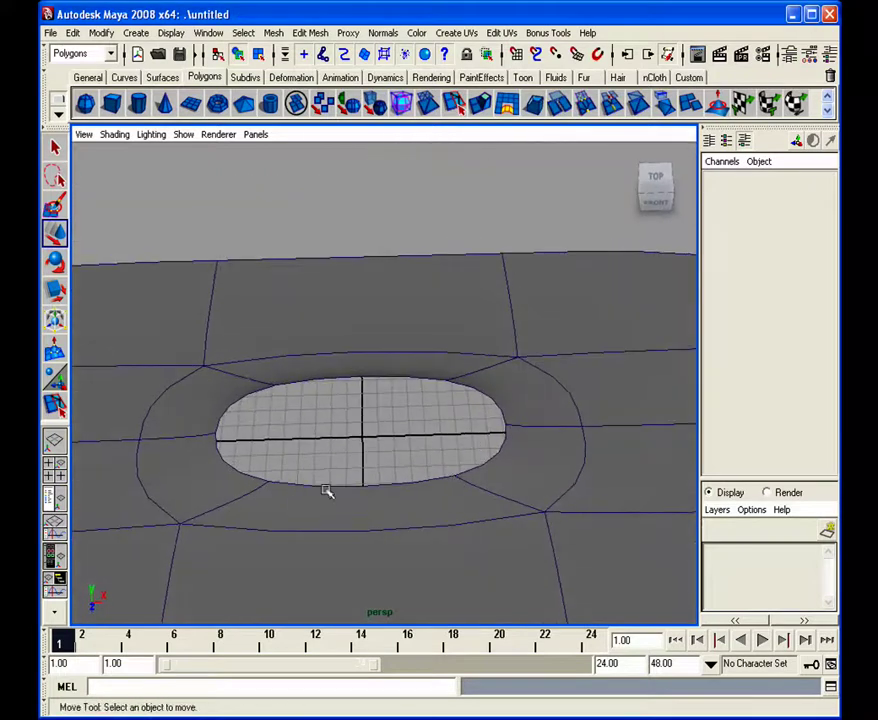
Step: Select the plane and view it top-down, showing its sharp-cornered hexagonal inner face
alt+drag(406, 373, 402, 443)
click(403, 443)
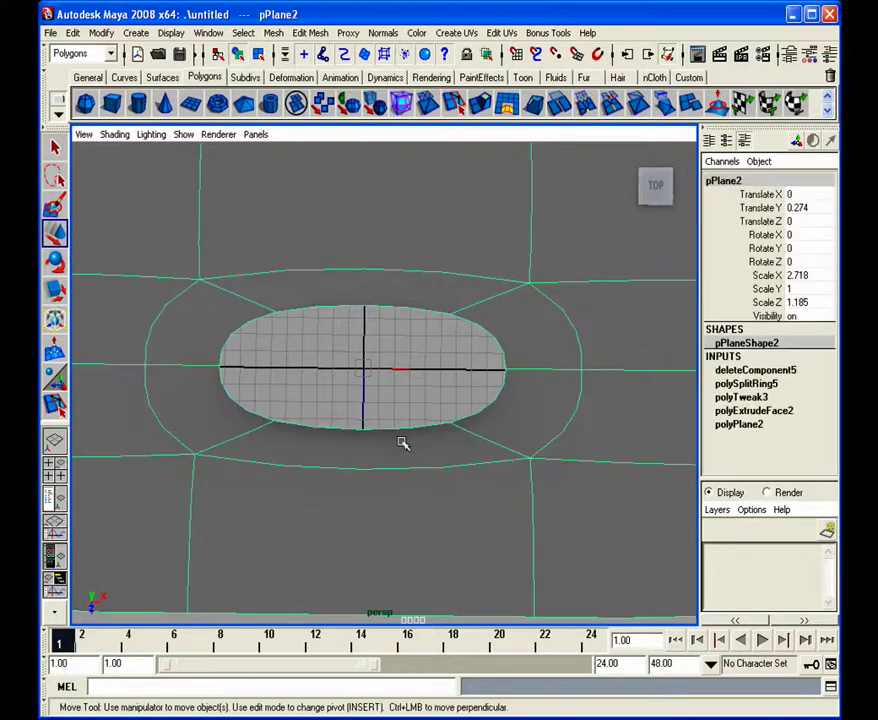
alt+right_drag(401, 442, 418, 433)
alt+drag(418, 433, 418, 427)
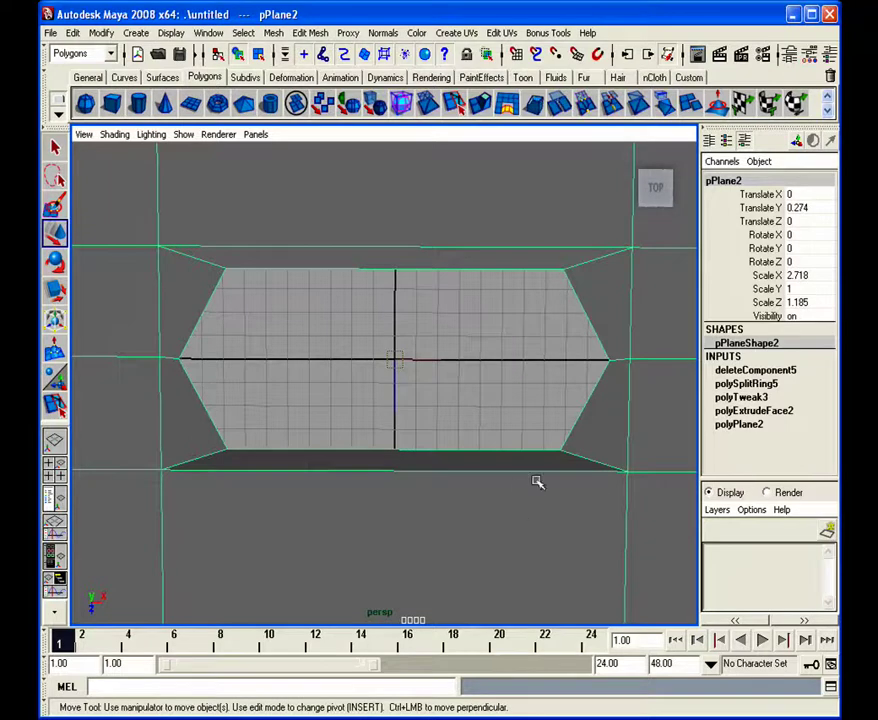
Step: Insert four edge loops hugging the top, bottom, right and left edges of the hole
alt+right_drag(543, 484, 421, 484)
alt+middle_drag(421, 484, 430, 491)
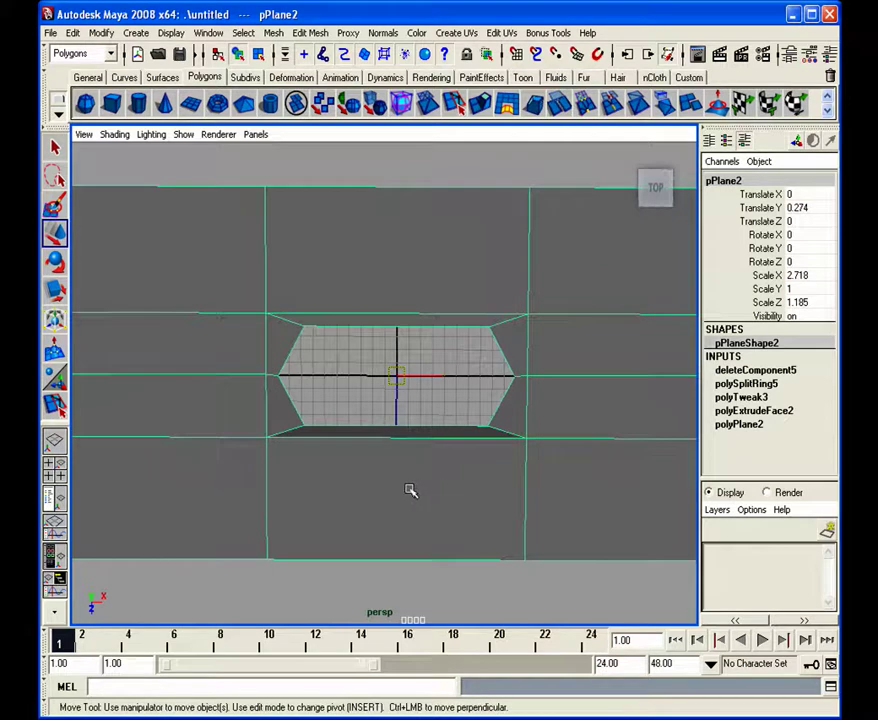
click(310, 33)
click(335, 160)
drag(458, 333, 462, 332)
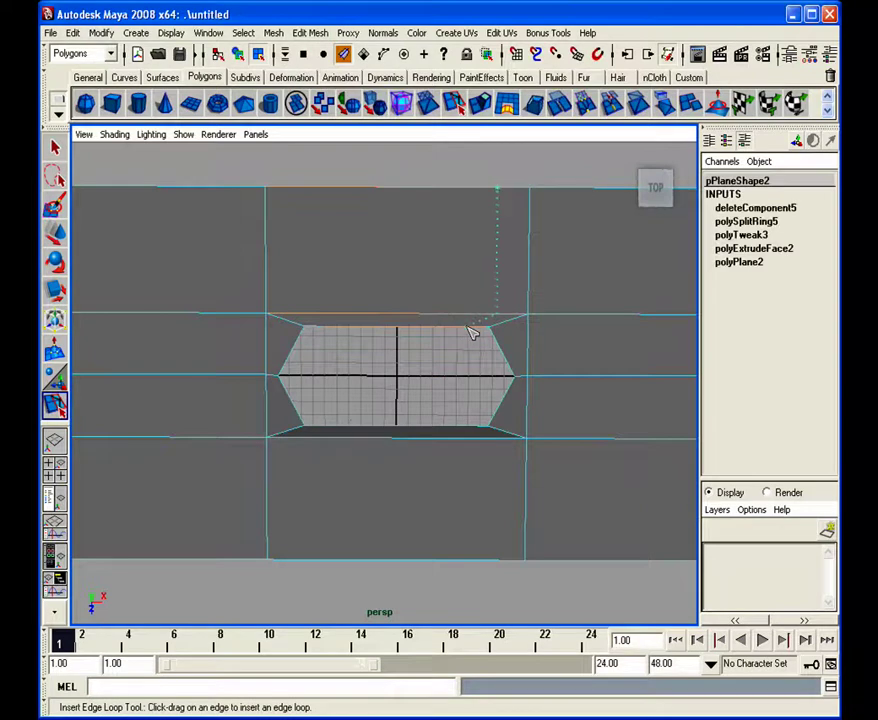
drag(476, 333, 478, 336)
drag(472, 432, 467, 432)
click(386, 431)
drag(380, 430, 333, 432)
drag(337, 329, 337, 333)
Step: Turn on smooth preview with 3, exit the tool, and switch to vertex mode
key(3)
key(q)
alt+right_drag(352, 350, 465, 310)
alt+middle_drag(447, 249, 447, 288)
right_drag(447, 288, 425, 292)
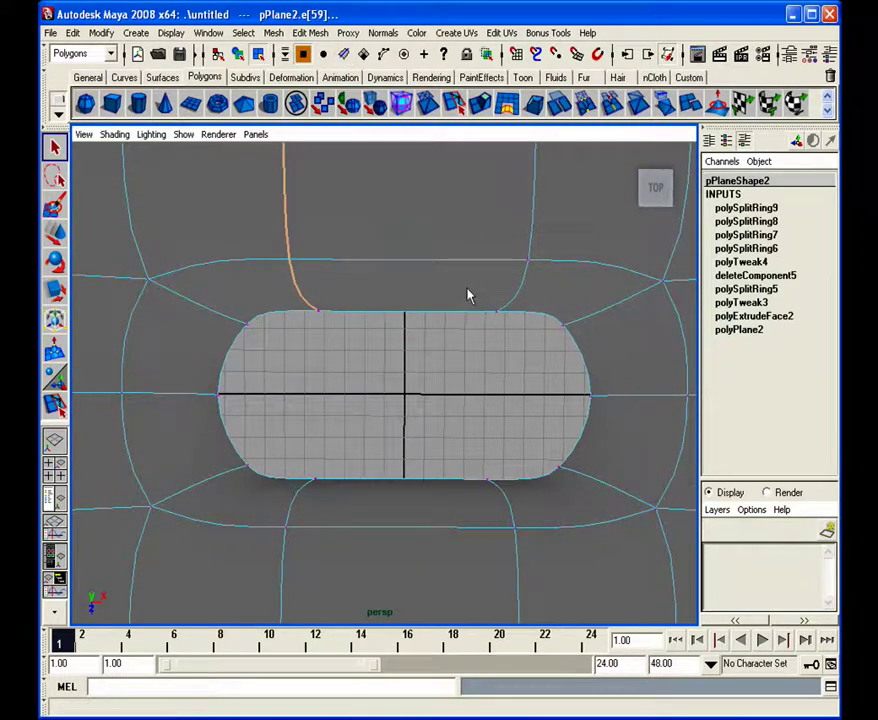
Step: Slide the four end vertices of the pill's top and bottom edges along X, then deselect
click(496, 314)
key(w)
drag(561, 311, 519, 310)
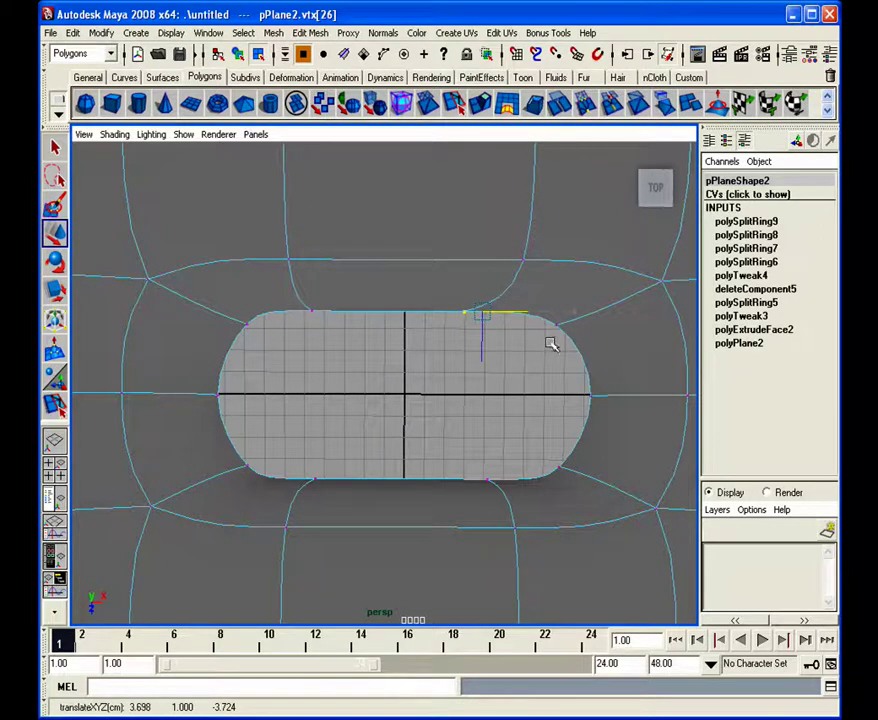
click(305, 311)
drag(333, 314, 358, 313)
click(313, 478)
drag(335, 480, 365, 482)
click(492, 480)
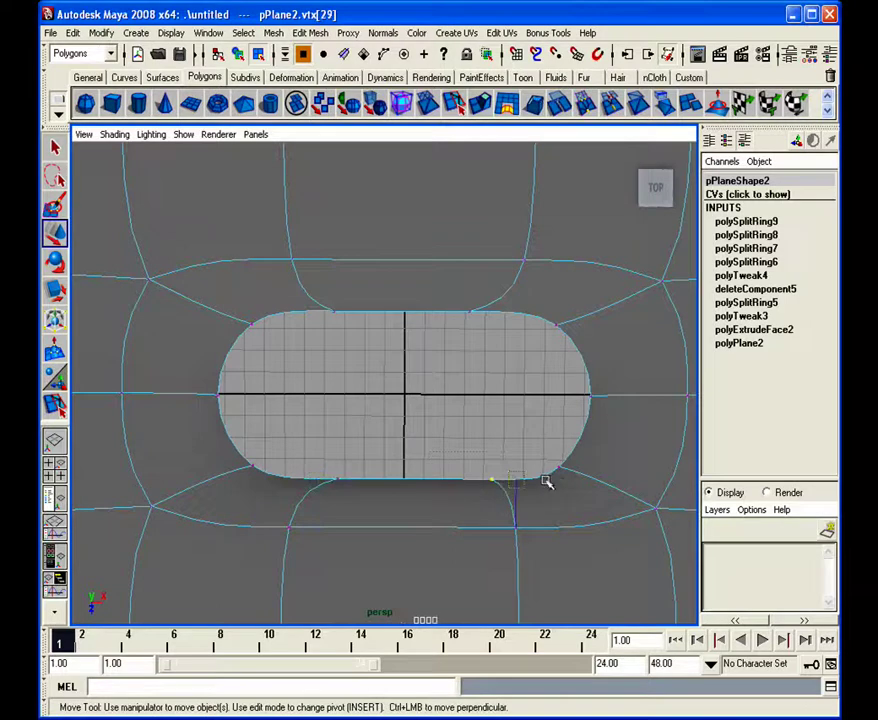
drag(547, 480, 525, 482)
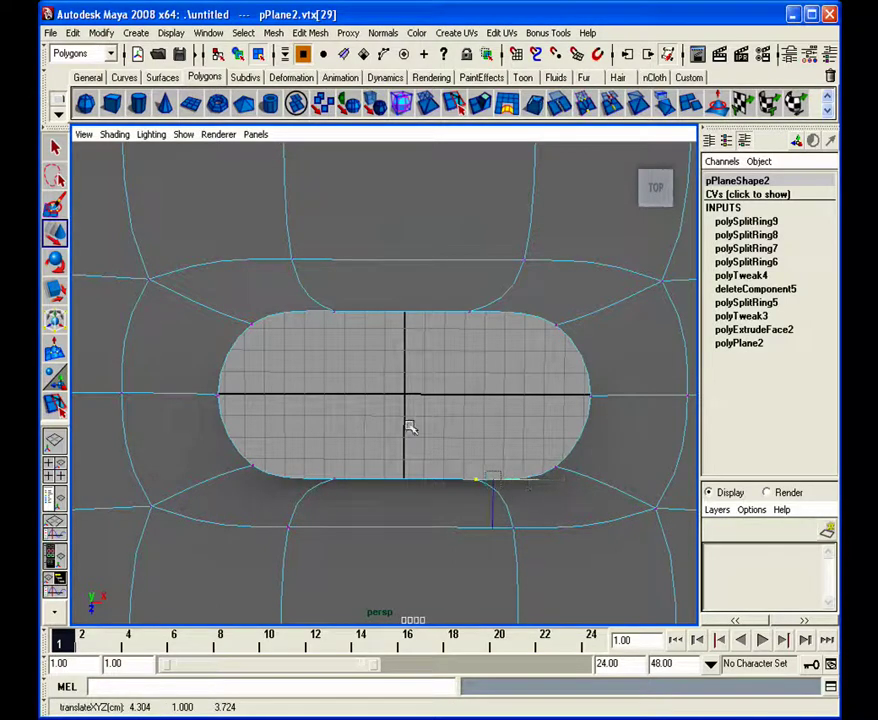
click(523, 353)
Step: Orbit closer to the rounded hole, select the plane, and turn off smooth preview with 1
key(space)
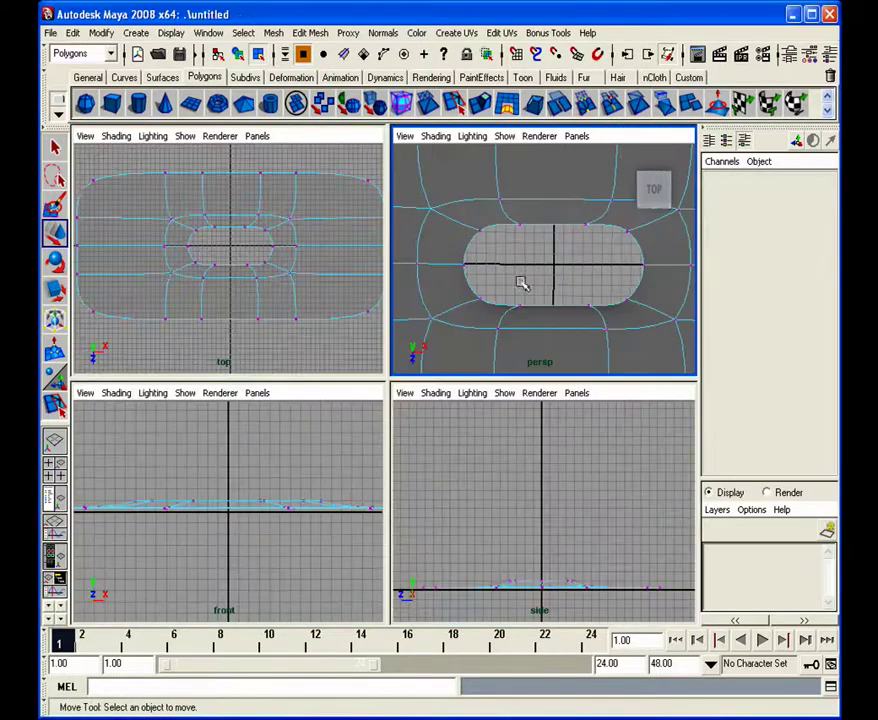
key(space)
alt+drag(561, 244, 372, 399)
right_drag(417, 441, 470, 421)
alt+drag(443, 341, 423, 421)
alt+right_drag(423, 421, 484, 474)
alt+drag(484, 474, 345, 480)
alt+right_drag(345, 480, 424, 529)
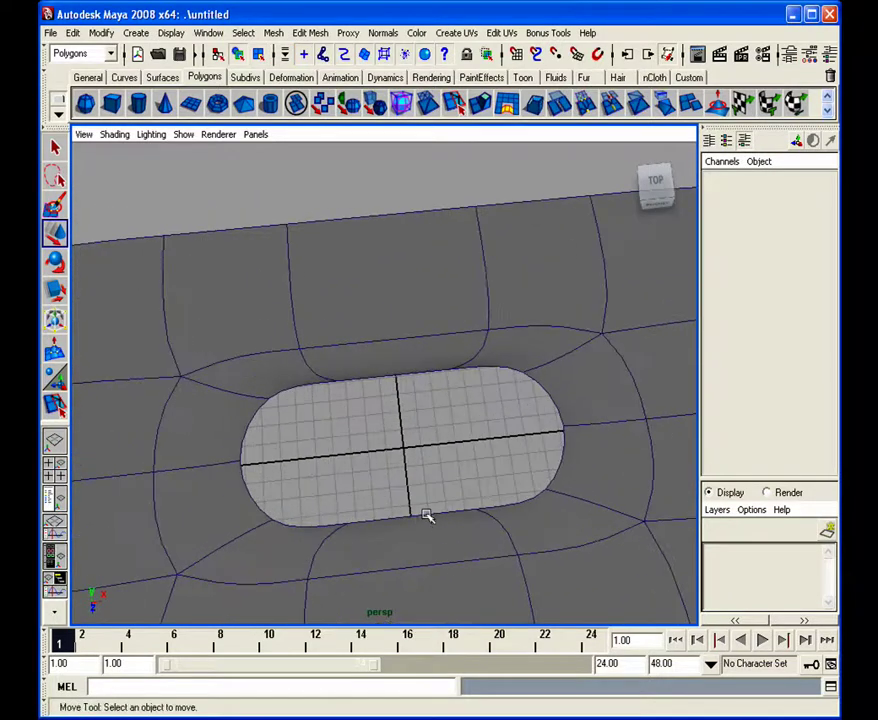
click(187, 509)
key(1)
Step: In edge mode, select the border edges around the inner hexagonal face
right_drag(384, 502, 384, 470)
click(398, 520)
click(530, 505)
click(555, 414)
shift+click(548, 393)
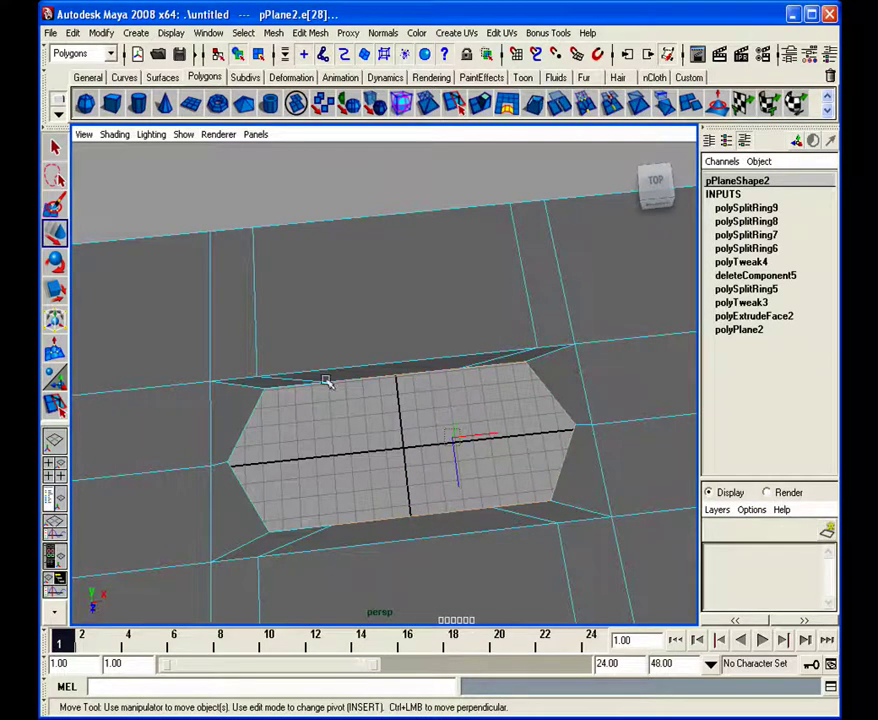
shift+click(256, 405)
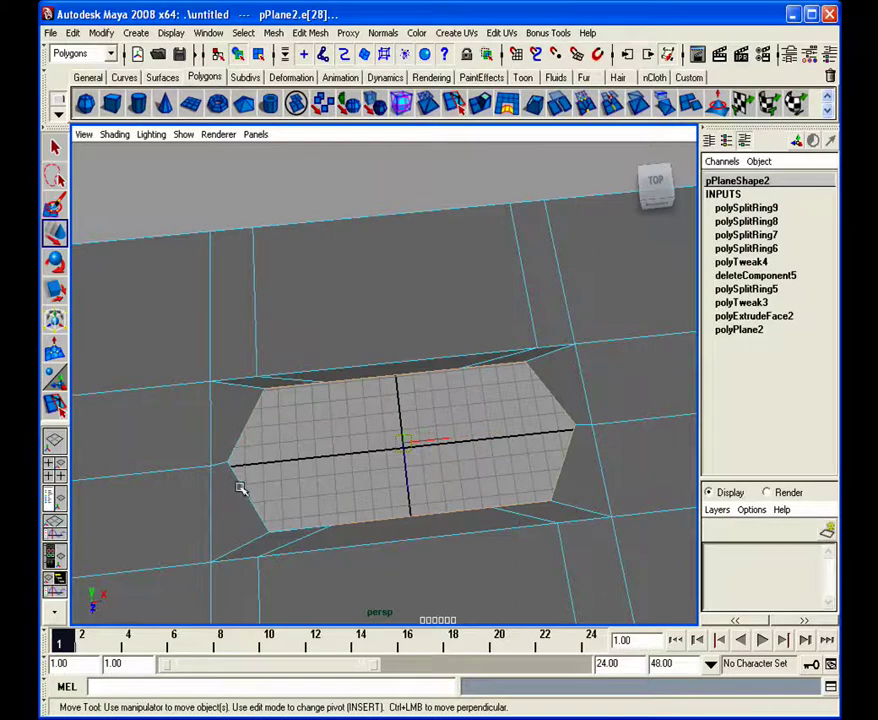
Step: Extrude the hexagon border edges and drag them down along Y into a recessed pocket with sloped walls
alt+drag(352, 557, 353, 513)
click(273, 33)
click(317, 81)
key(w)
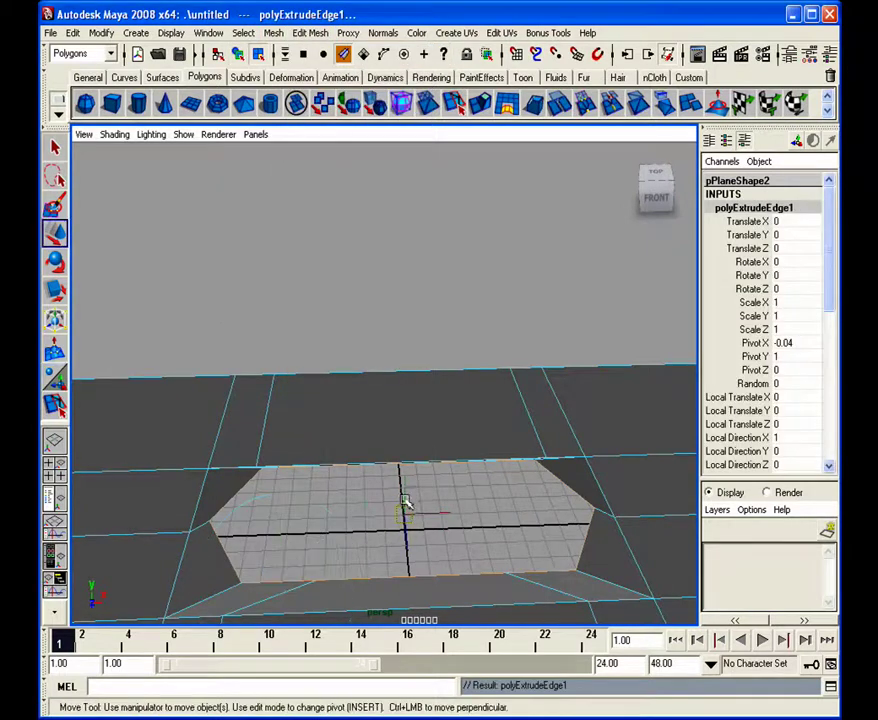
click(405, 497)
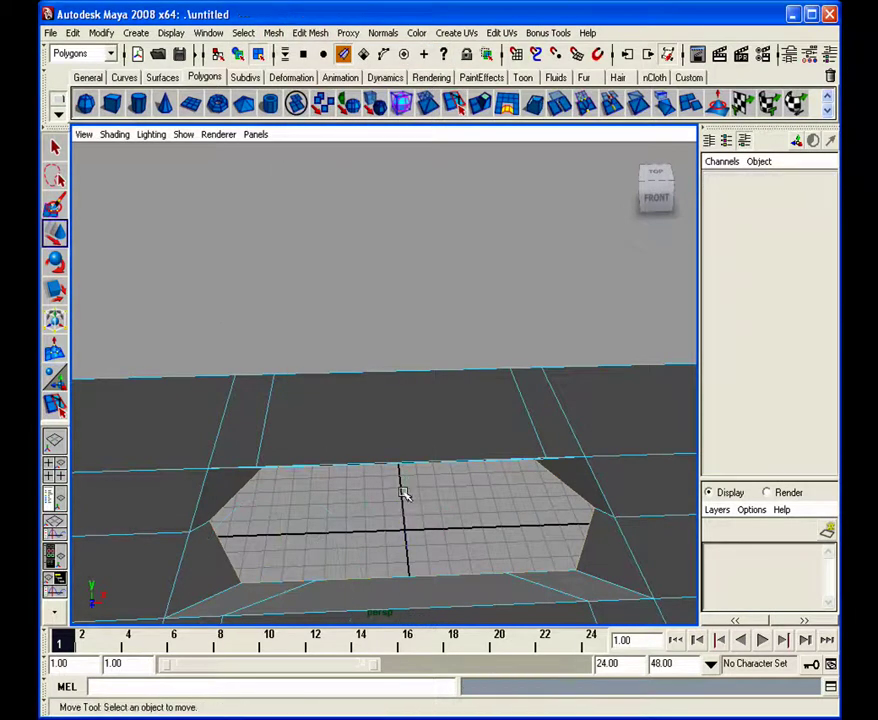
key(ctrl+z)
drag(405, 492, 402, 522)
click(374, 343)
alt+drag(374, 343, 361, 433)
Step: Return the plane to object mode and display it in smooth preview (3)
right_click(362, 389)
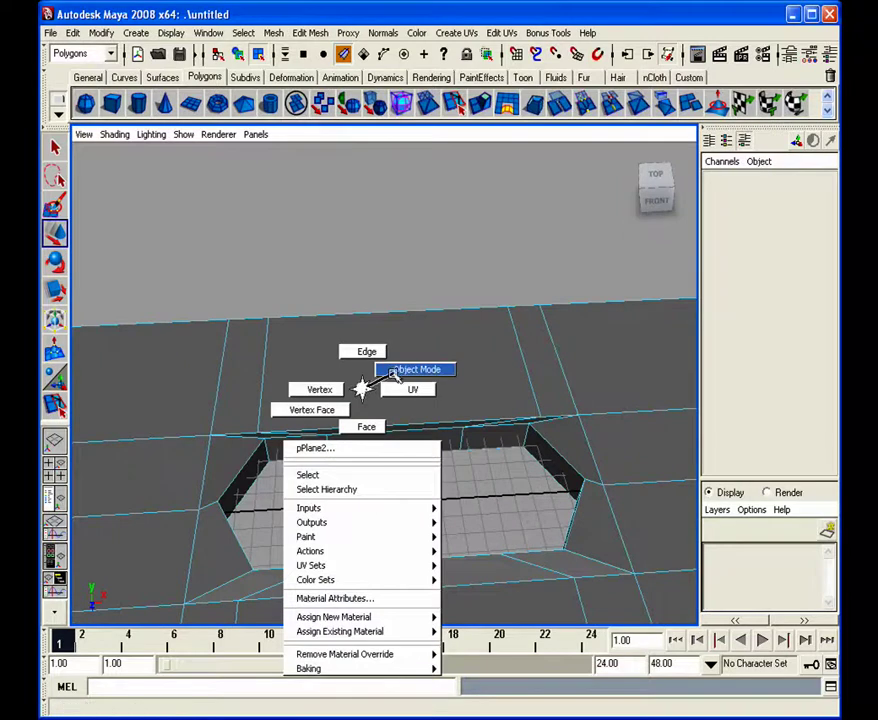
click(400, 369)
key(3)
Step: Tumble, dolly and pan the camera to inspect the smooth pill-shaped hole from above
alt+drag(383, 351, 365, 390)
click(368, 317)
alt+right_drag(368, 317, 290, 410)
alt+middle_drag(290, 410, 400, 414)
alt+drag(400, 414, 386, 388)
alt+right_drag(386, 388, 311, 486)
alt+drag(311, 486, 294, 453)
alt+drag(322, 343, 373, 471)
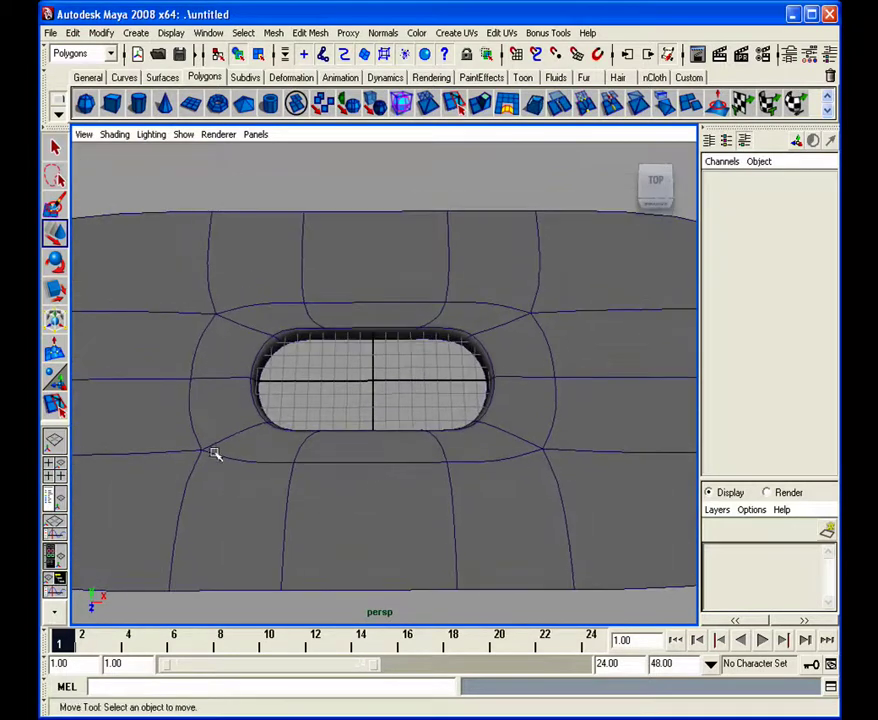
alt+drag(152, 436, 351, 474)
alt+middle_drag(351, 474, 395, 476)
mouse_move(451, 488)
alt+mouse_down()
mouse_move(369, 519)
mouse_move(306, 490)
mouse_move(455, 469)
alt+mouse_up()
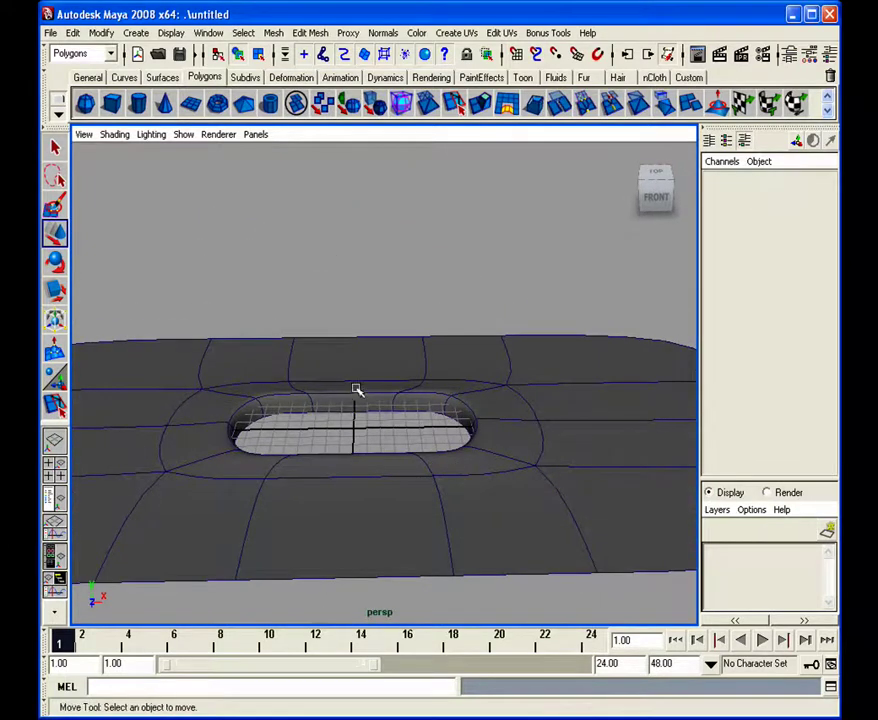